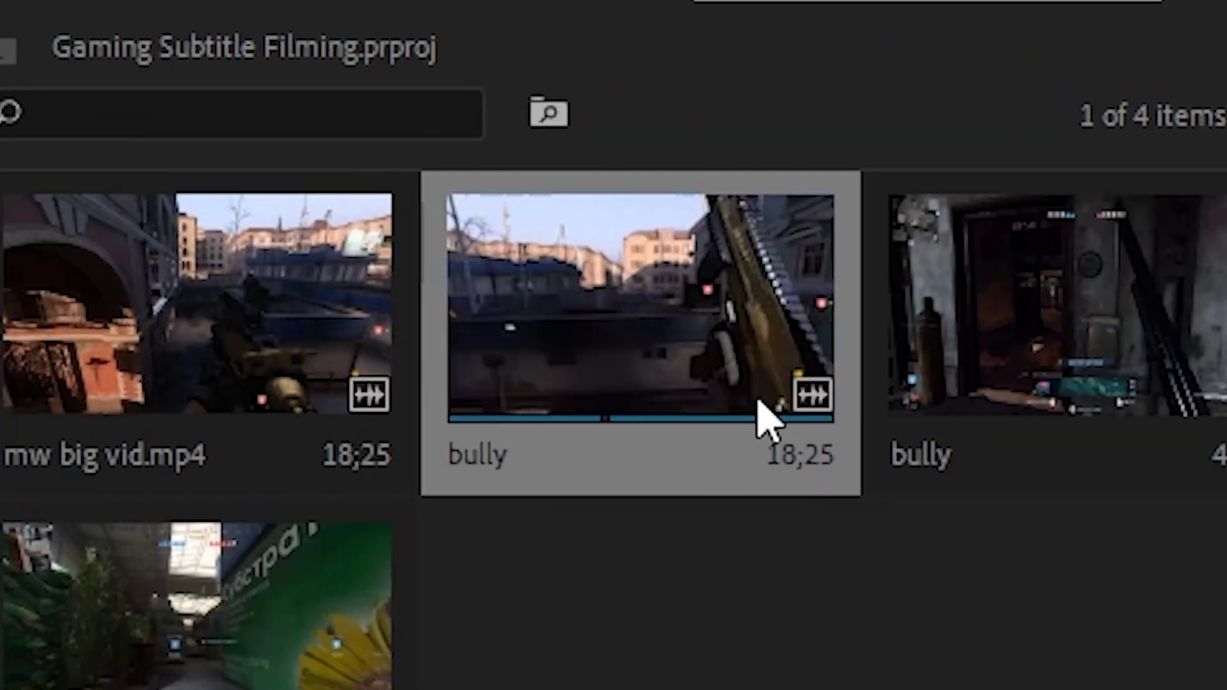
- Place the bully gameplay clip on V1, park at 02;29, and draw a text box over the video
drag(581, 335, 595, 403)
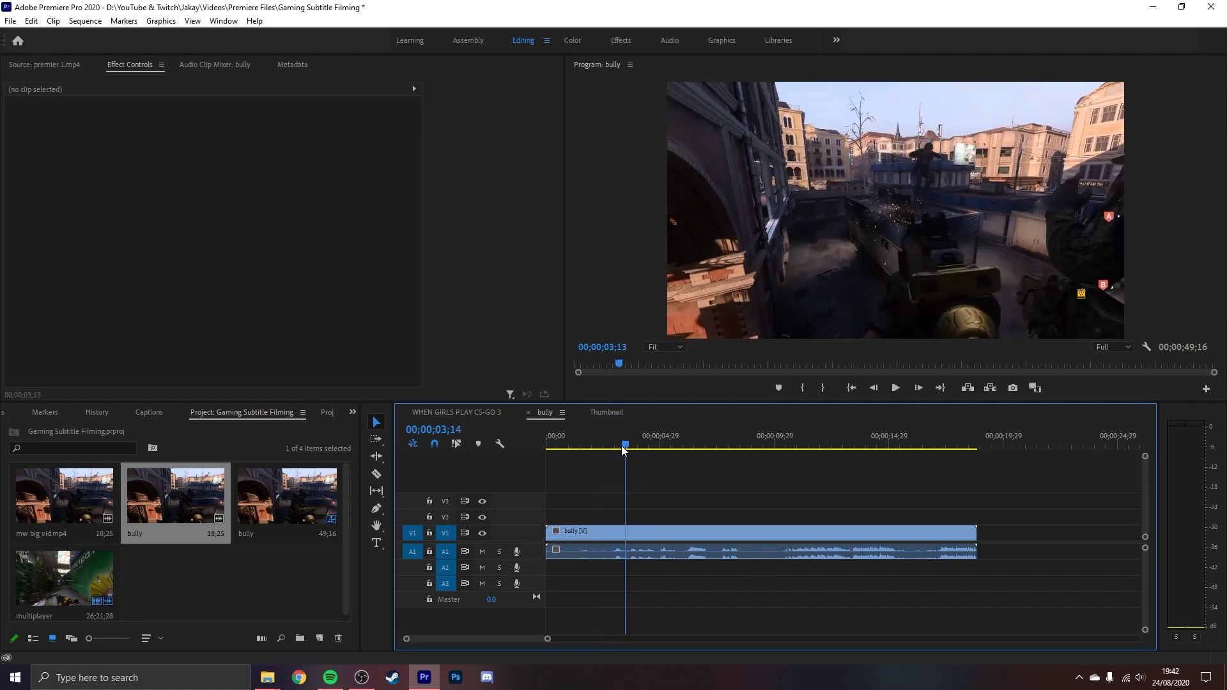
click(612, 450)
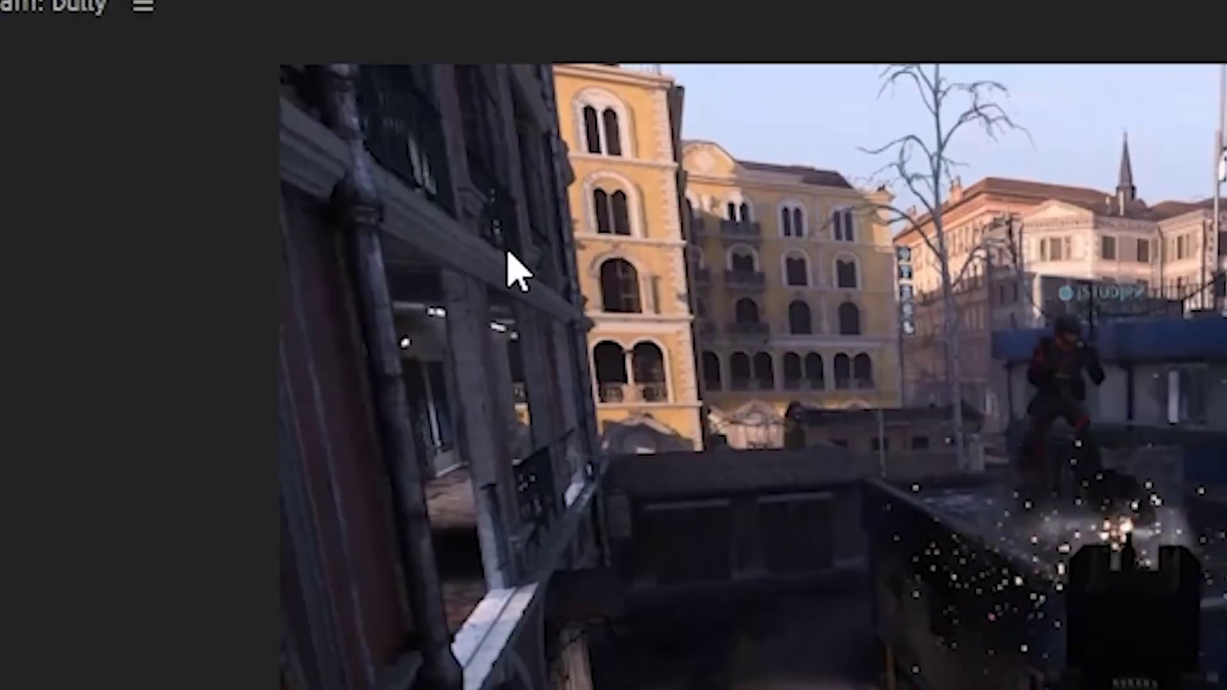
drag(727, 131, 1098, 306)
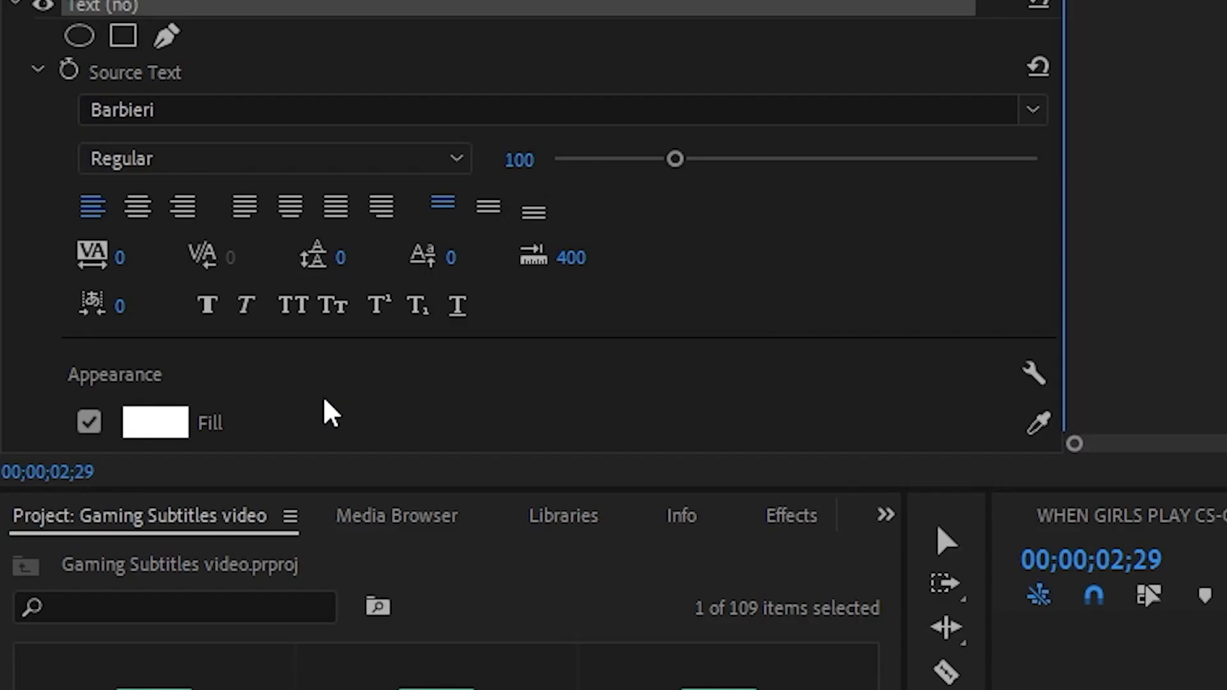
- Change the text's vertical alignment and set its font to Barbieri Regular
click(480, 218)
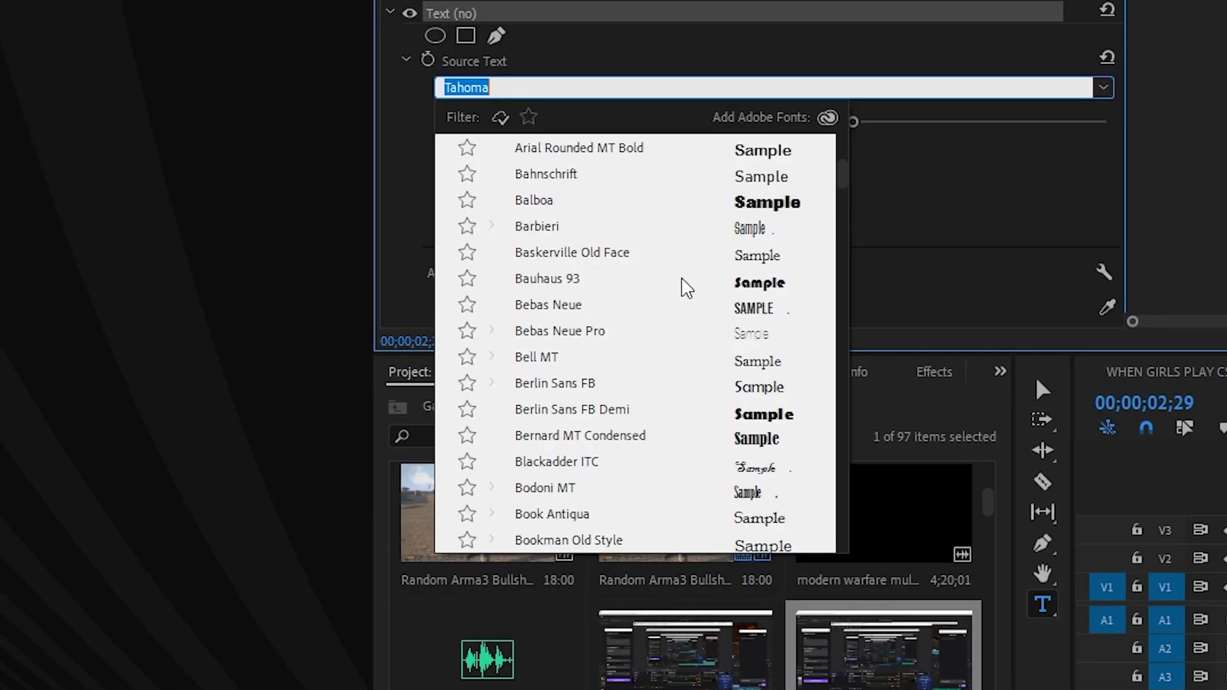
click(570, 313)
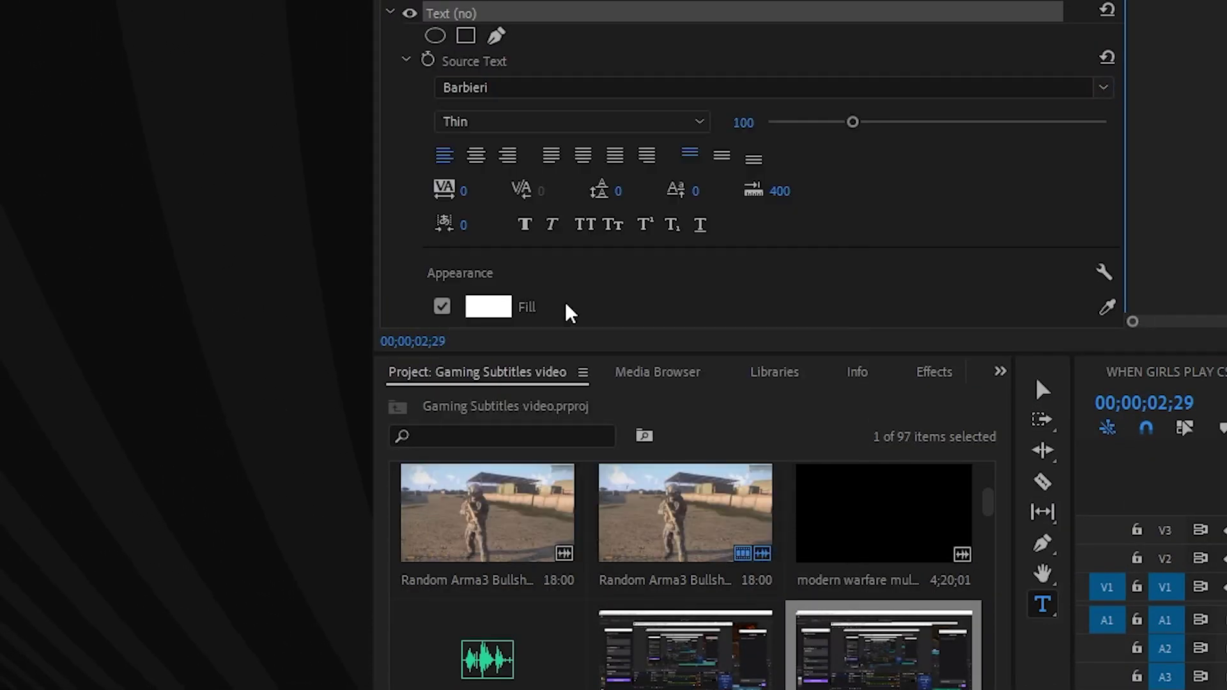
click(231, 418)
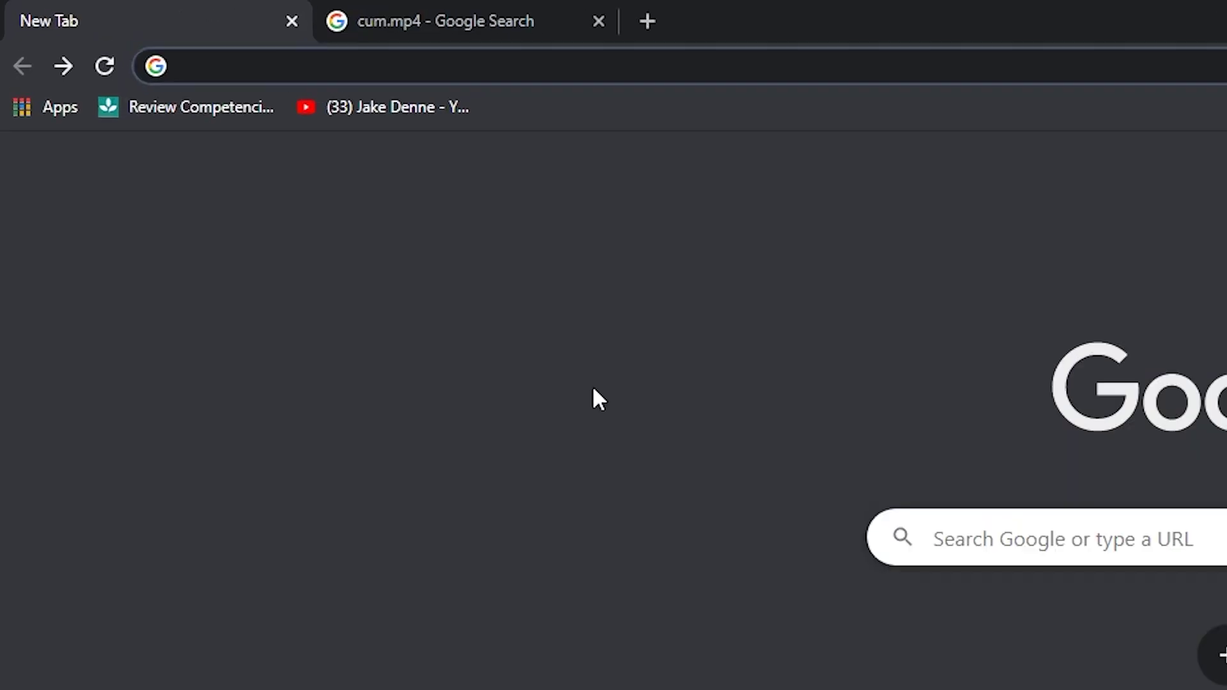
- Load dafont.com and browse the Techno > Various font category
text(dafo)
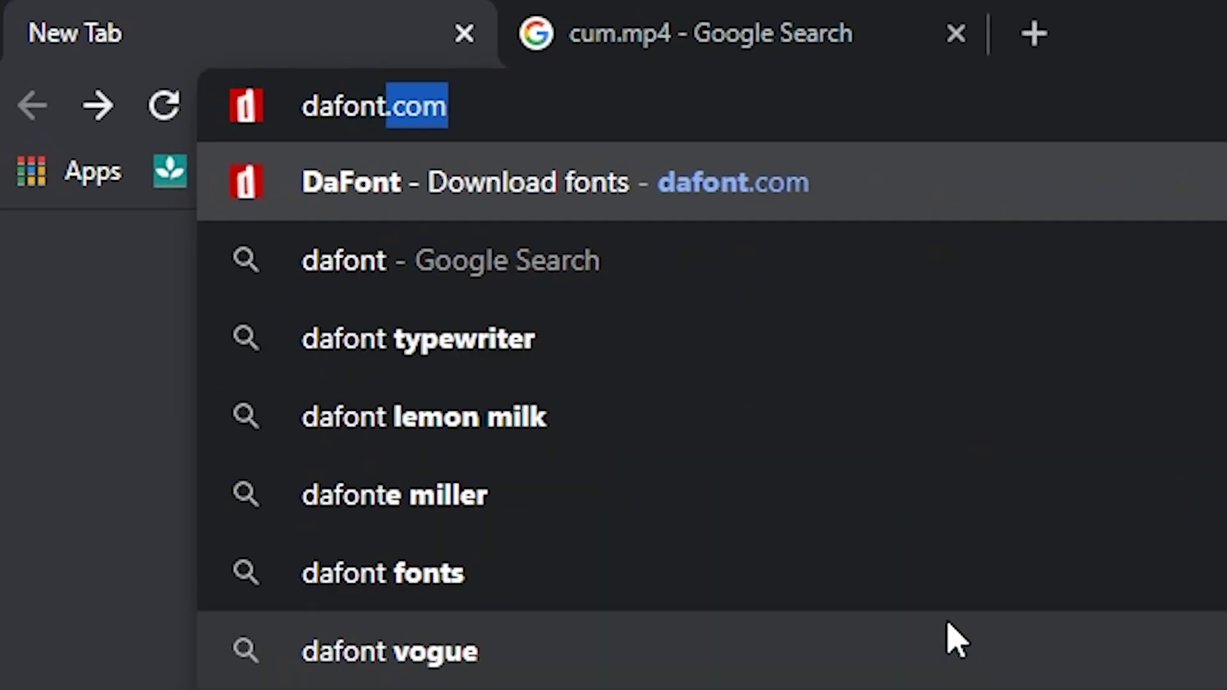
text(nt)
key(Return)
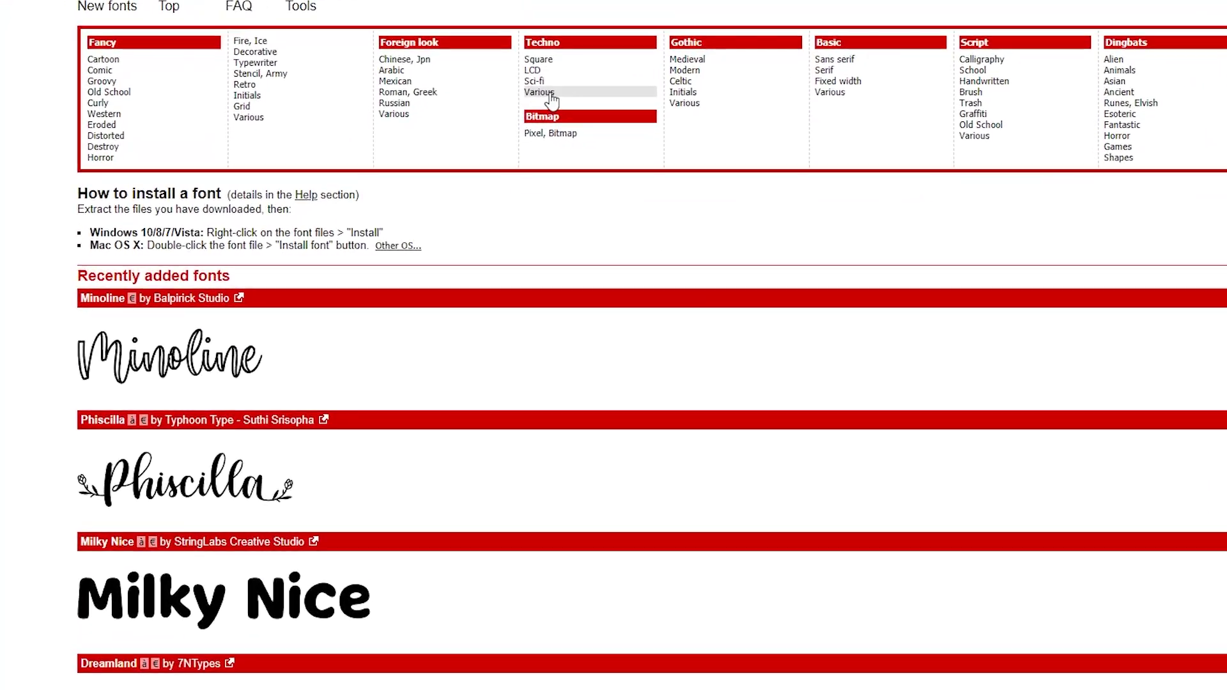
click(551, 97)
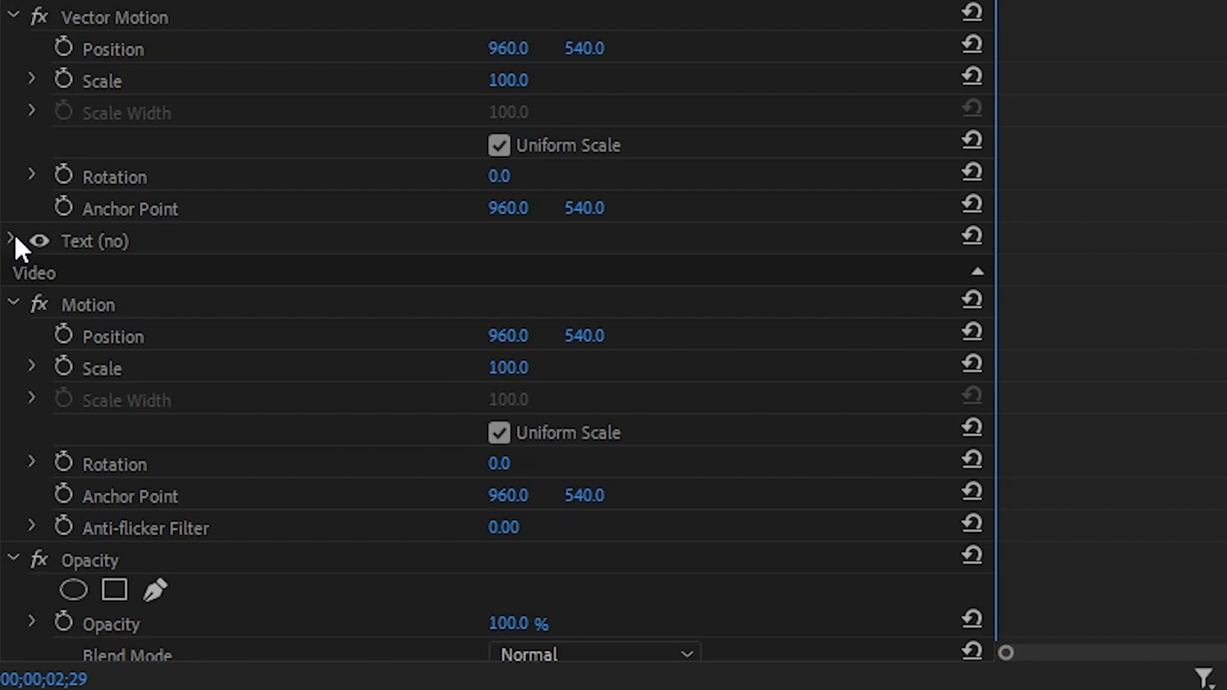
- Expand the text settings and enlarge the subtitle's Scale to 125
click(11, 240)
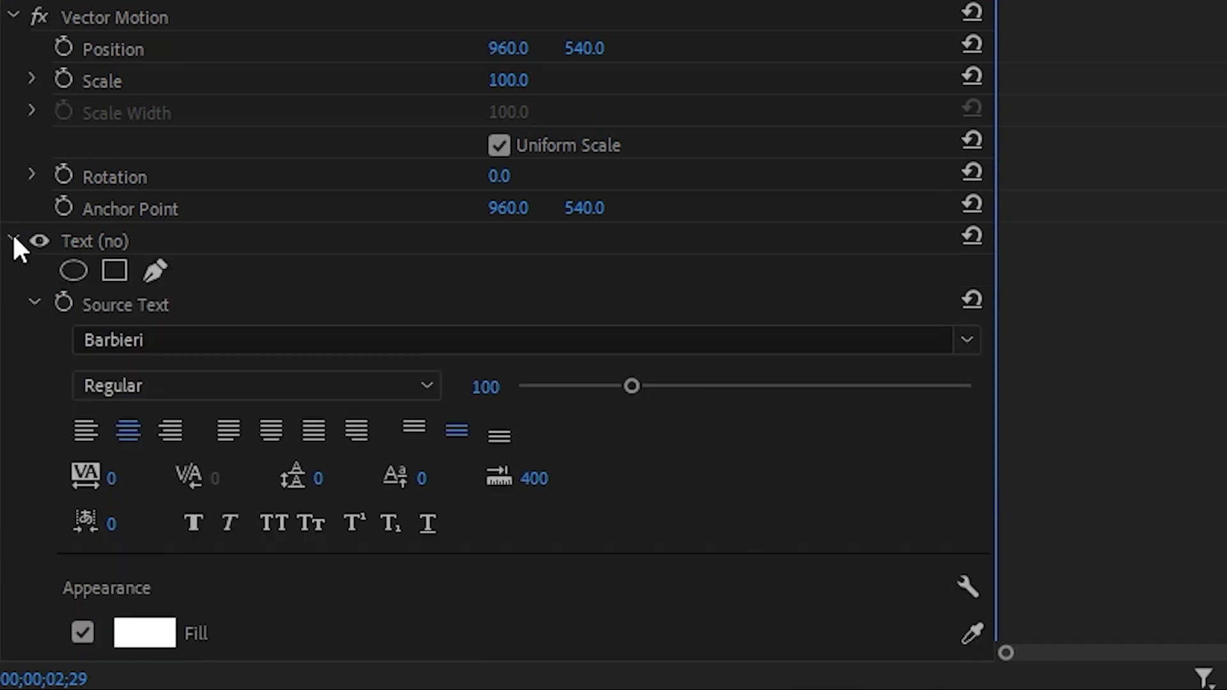
scroll(275, 355, down, 10)
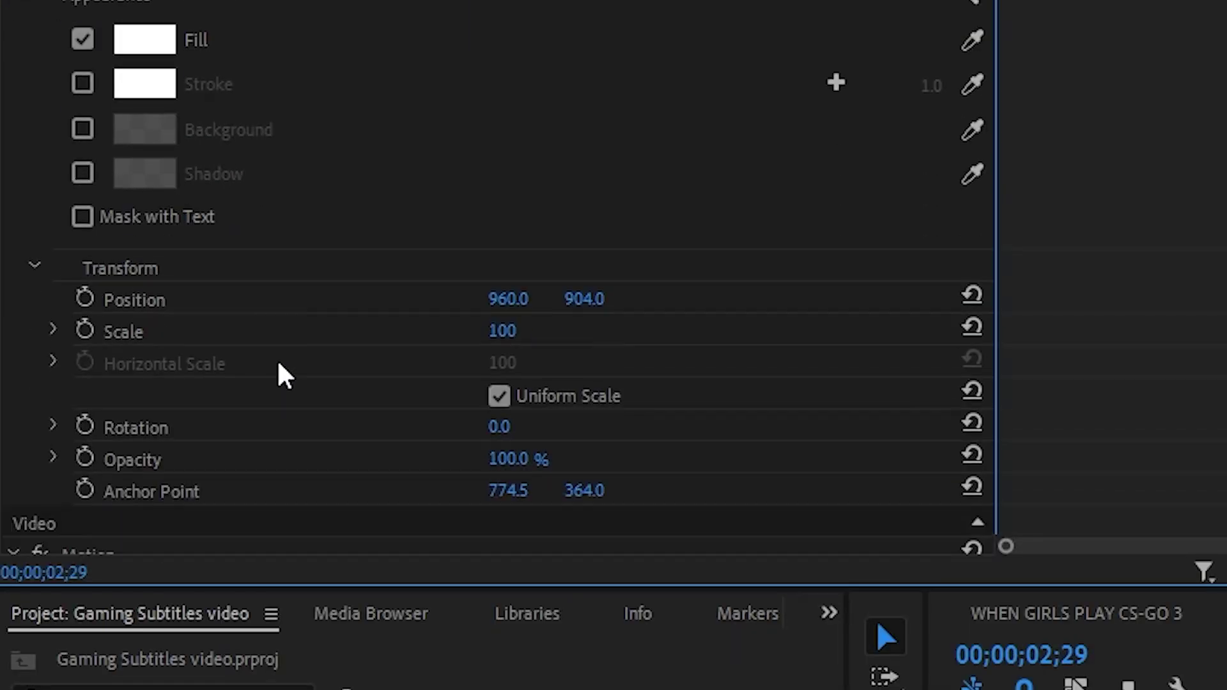
scroll(215, 335, down, 2)
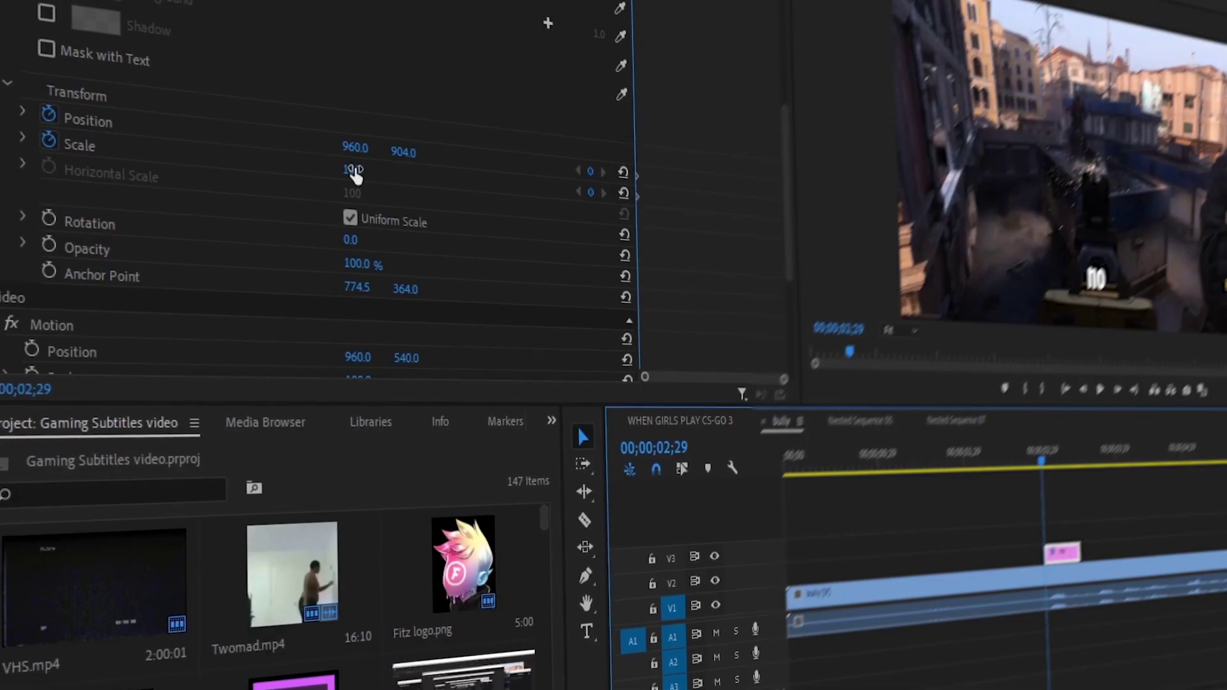
drag(467, 417, 485, 418)
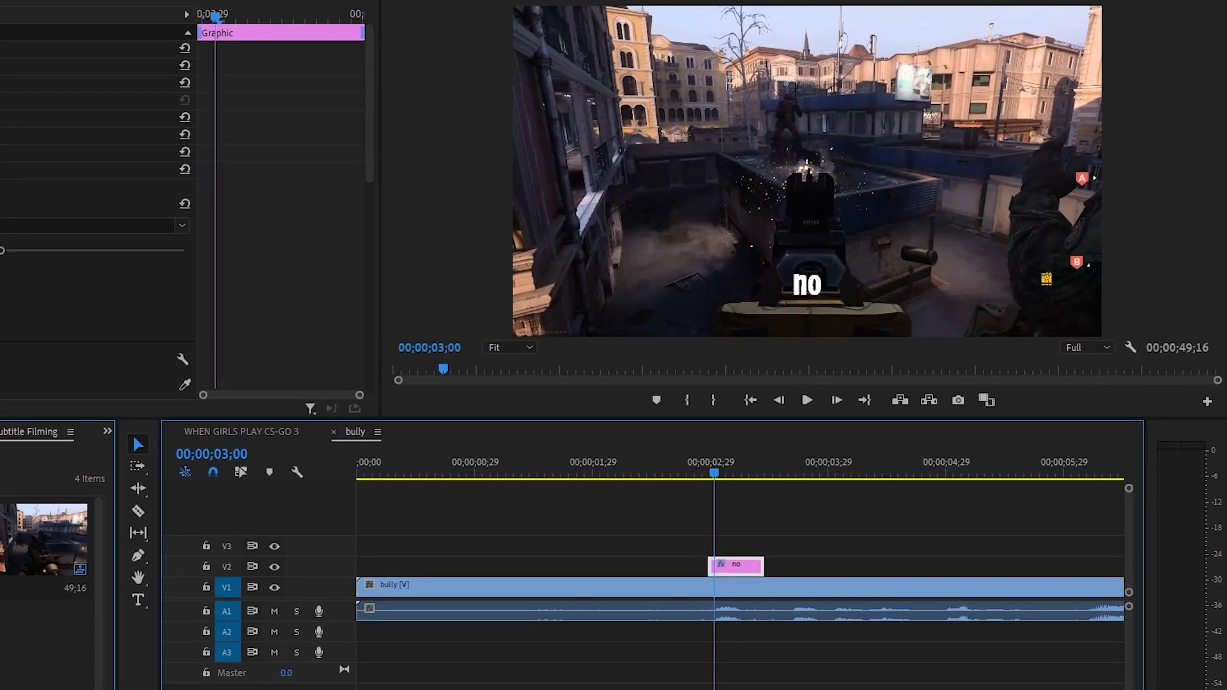
- One frame later, set the subtitle's Scale to 115
key(Right)
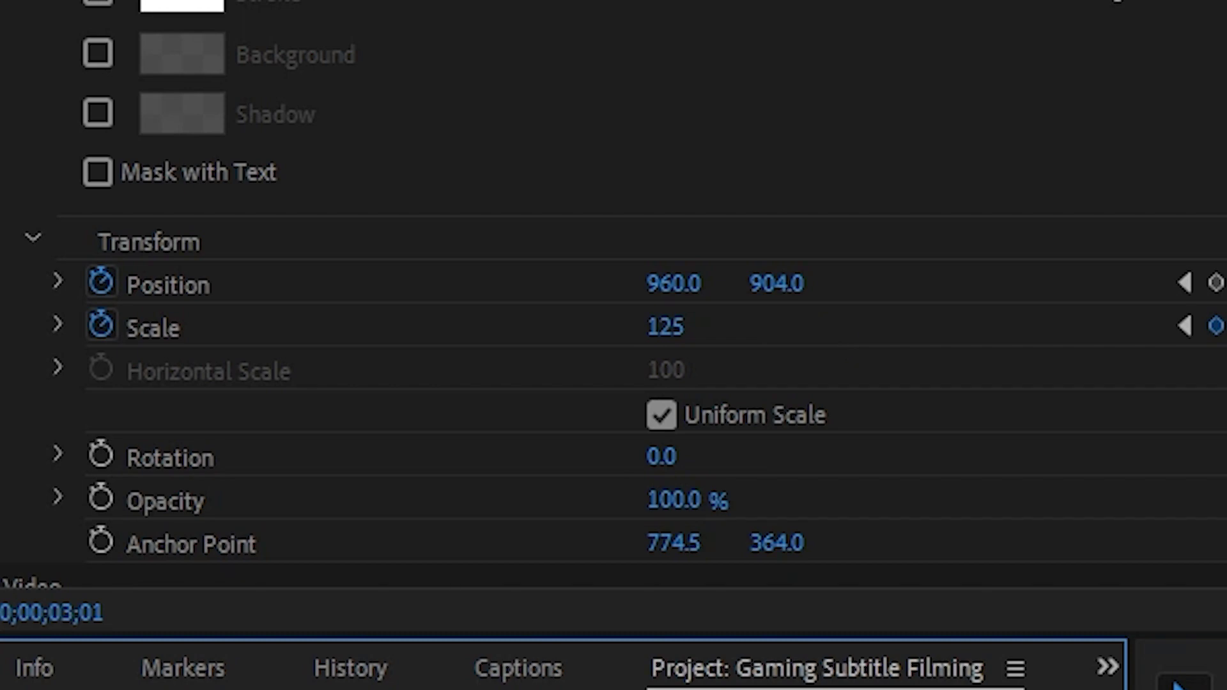
click(703, 317)
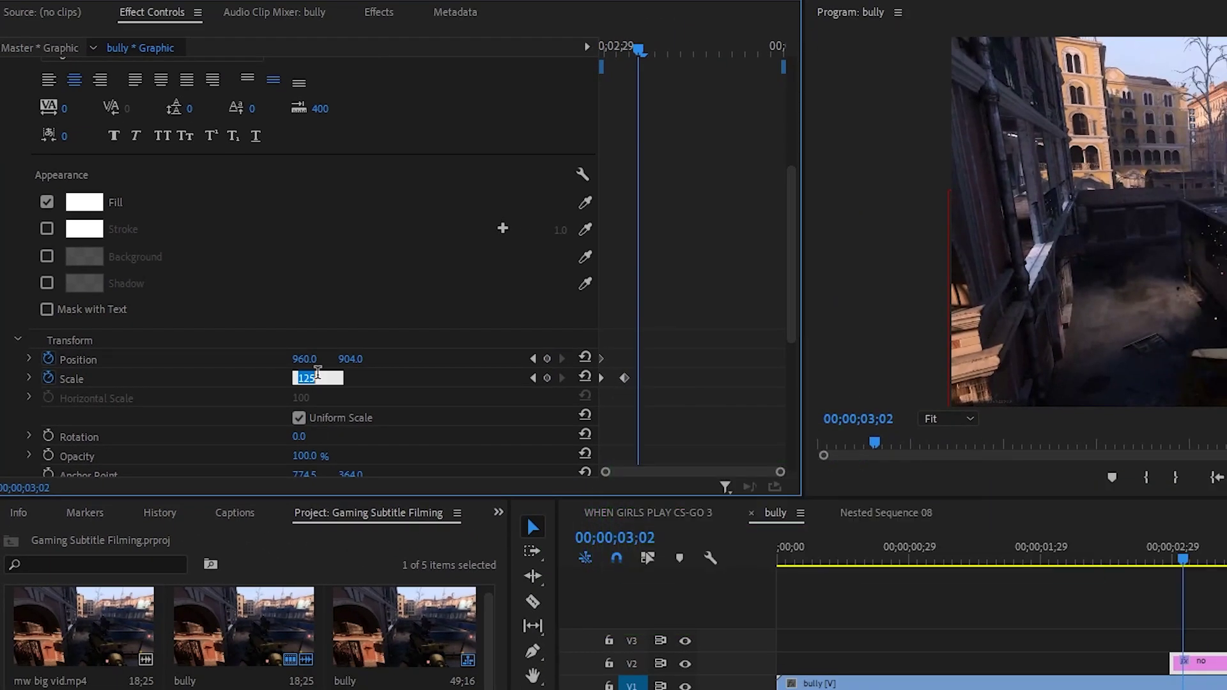
text(115)
key(Return)
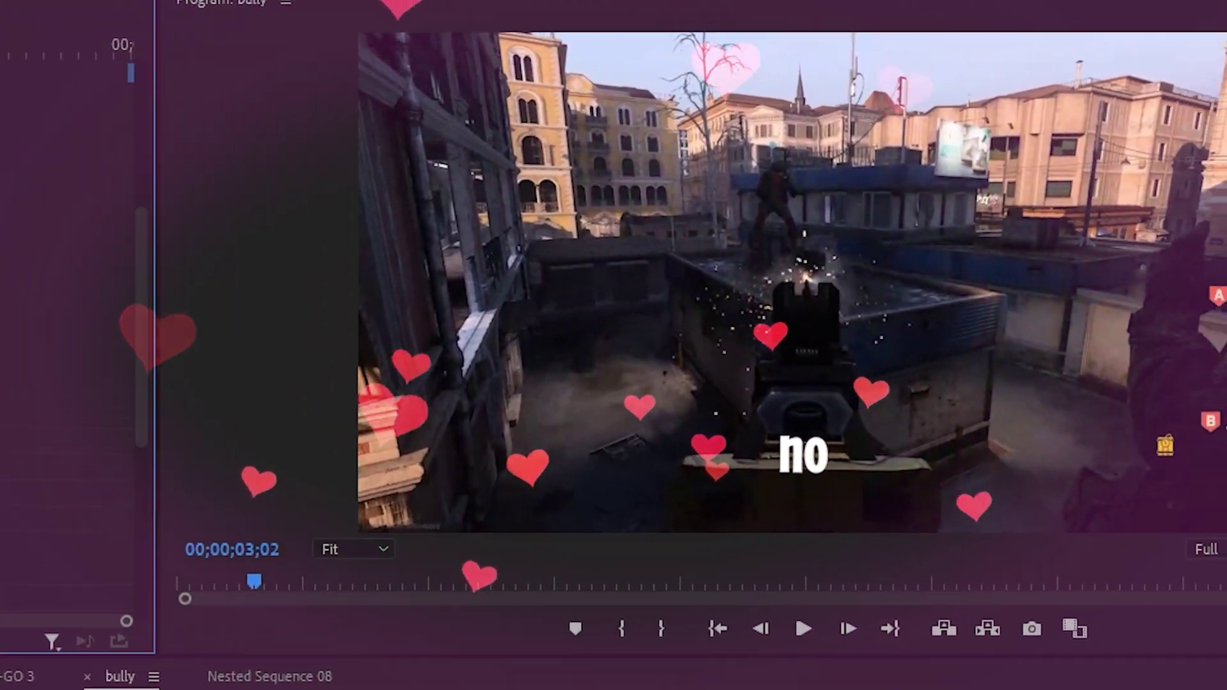
- Play back the 'no' pop-in and stop at 03;21
click(1000, 618)
key(space)
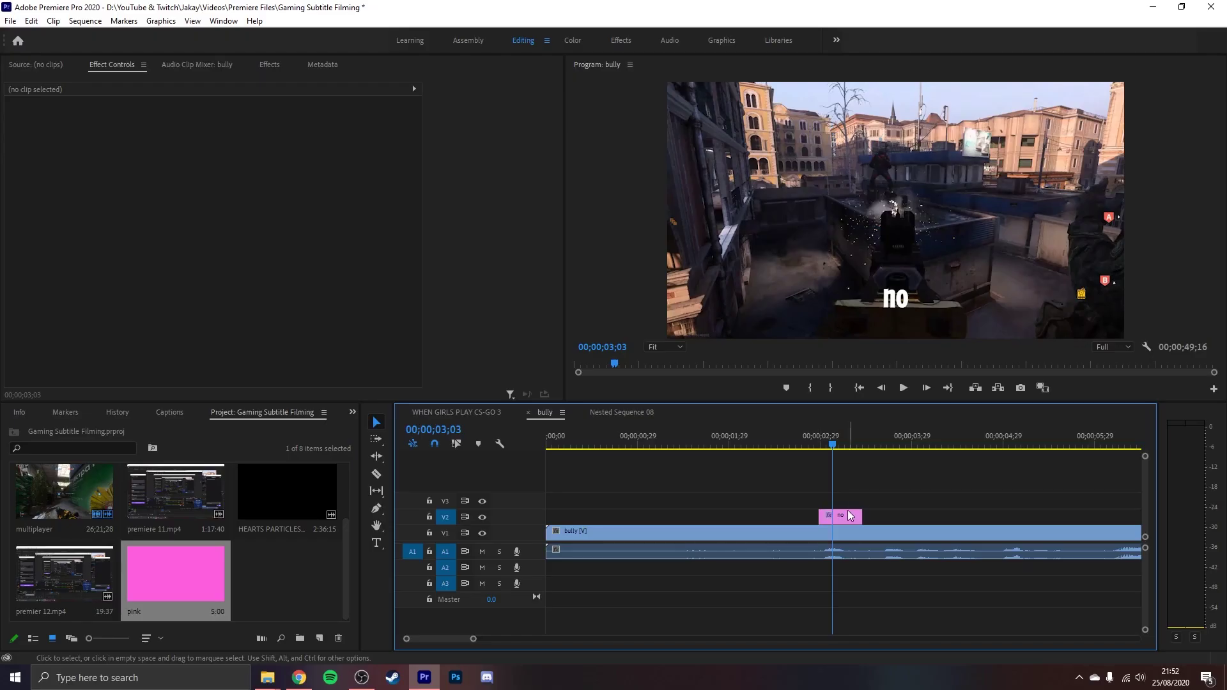
key(space)
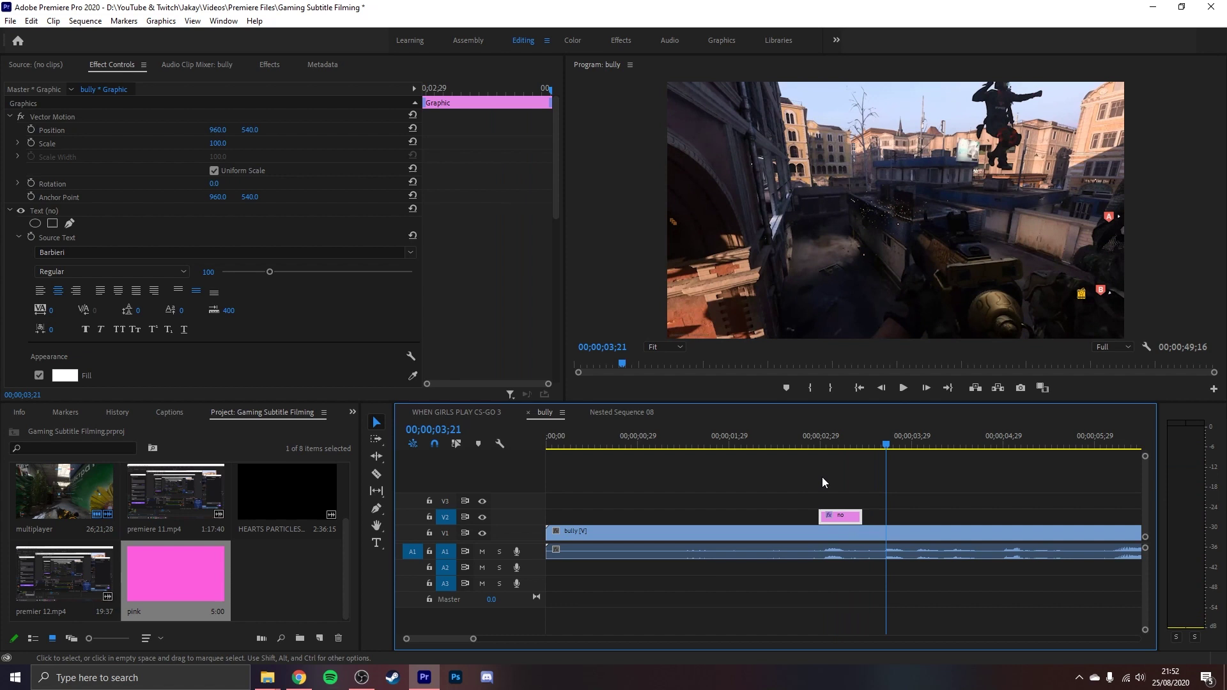
- Paste a copy of the subtitle there and retype its text as 'mhmhmm'
key(ctrl+v)
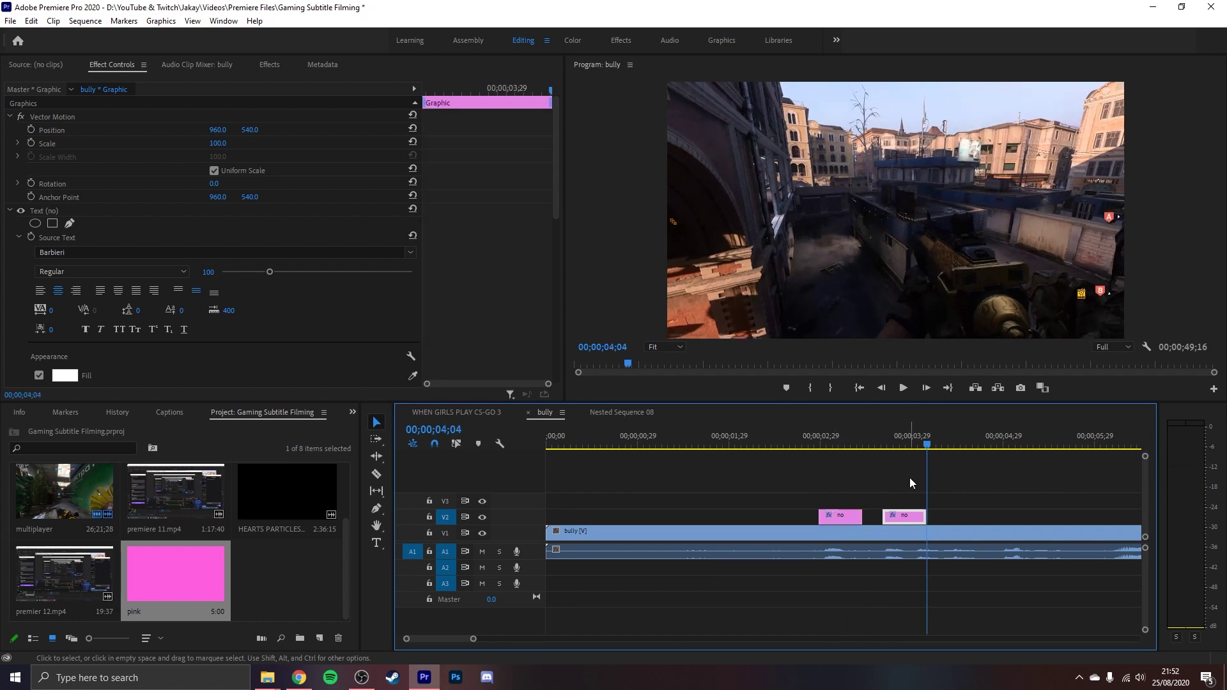
drag(912, 442, 901, 443)
key(space)
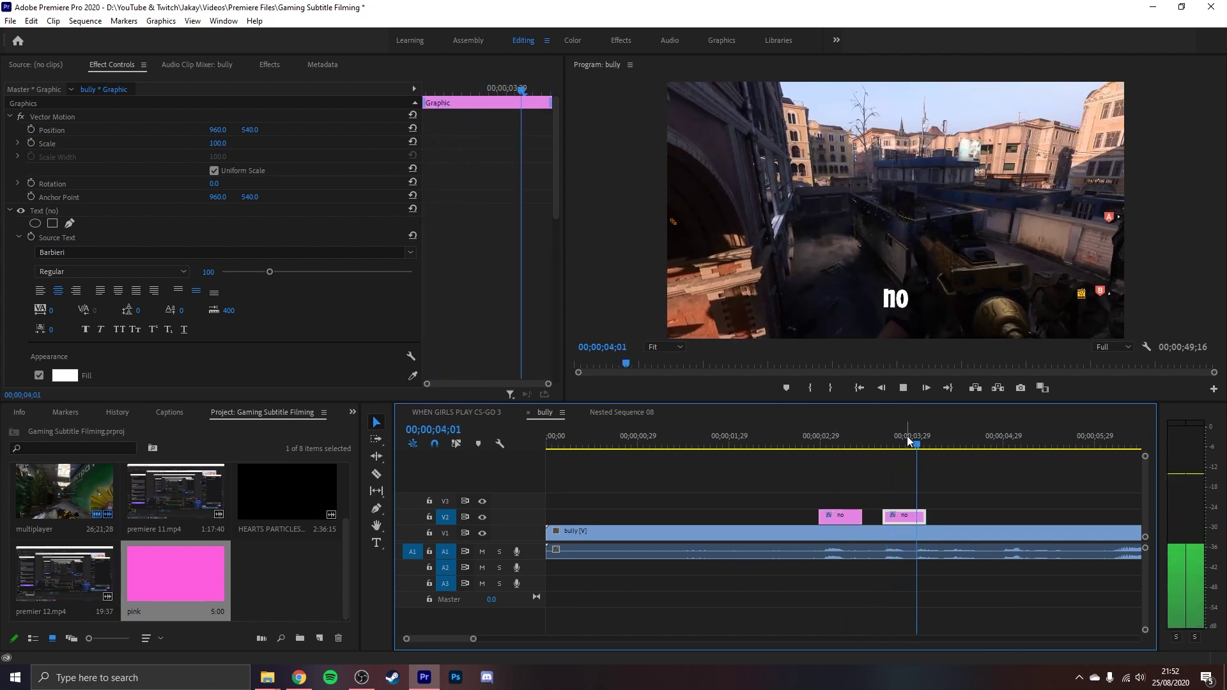
double_click(908, 302)
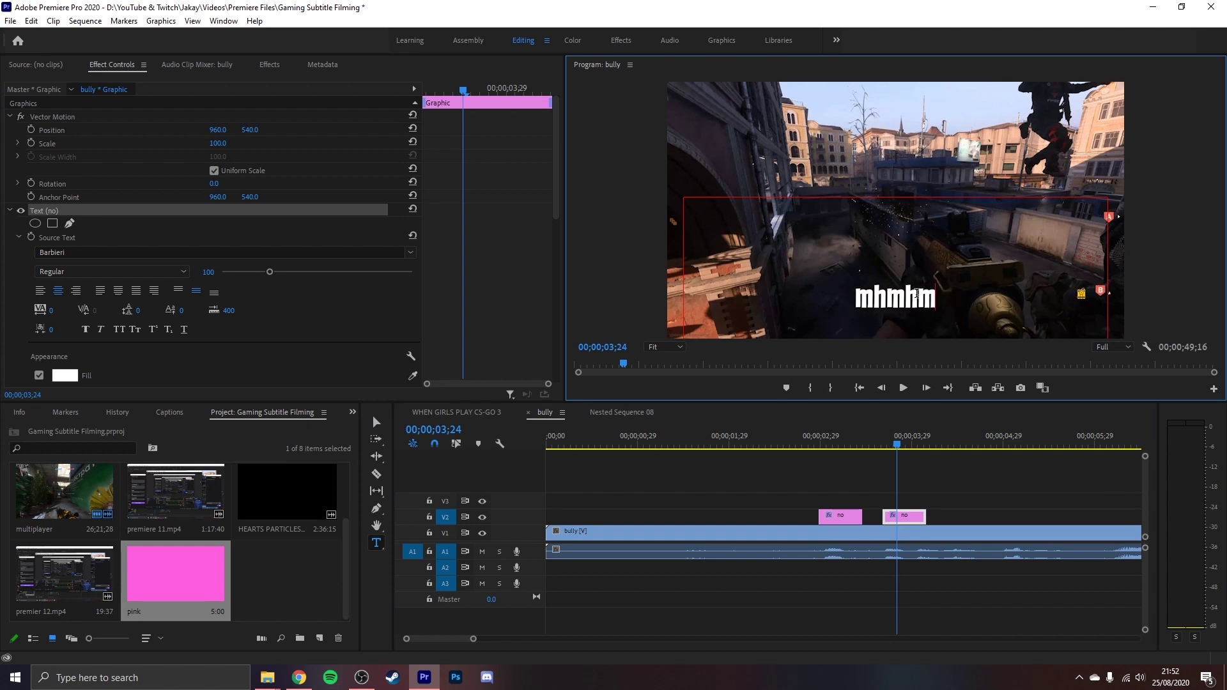
click(980, 596)
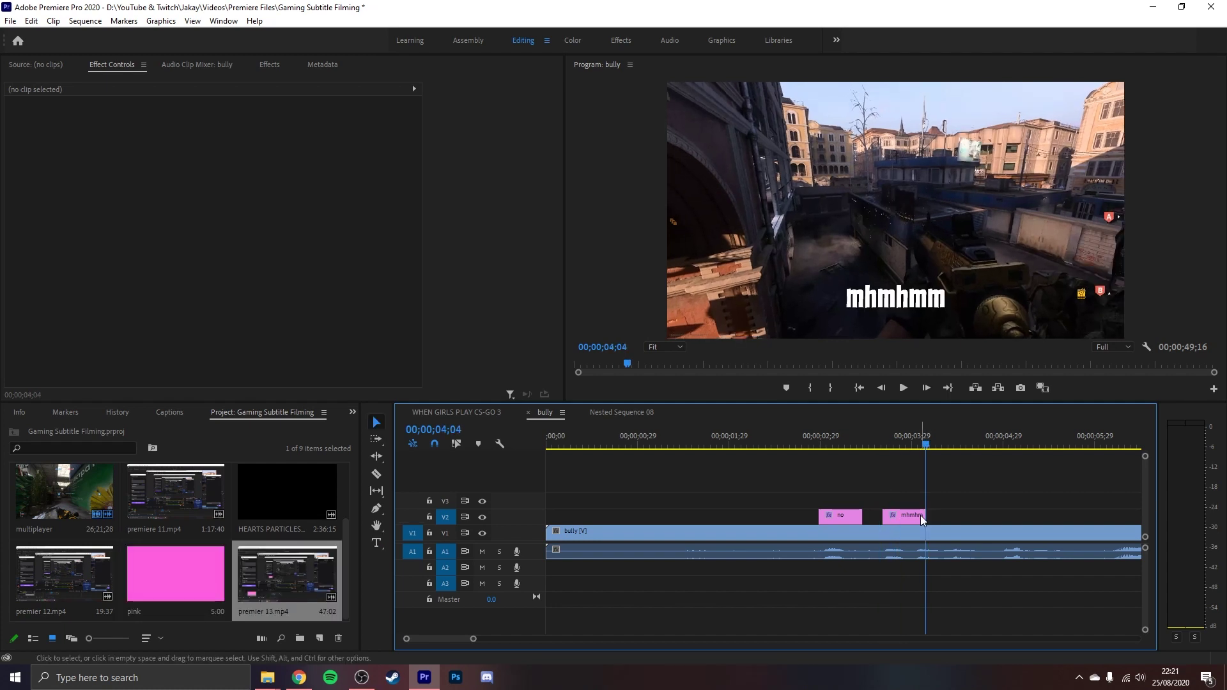
- Keyframe the mhmhmm clip's Scale, drop it to 50 one frame later, and preview both subtitles
click(920, 515)
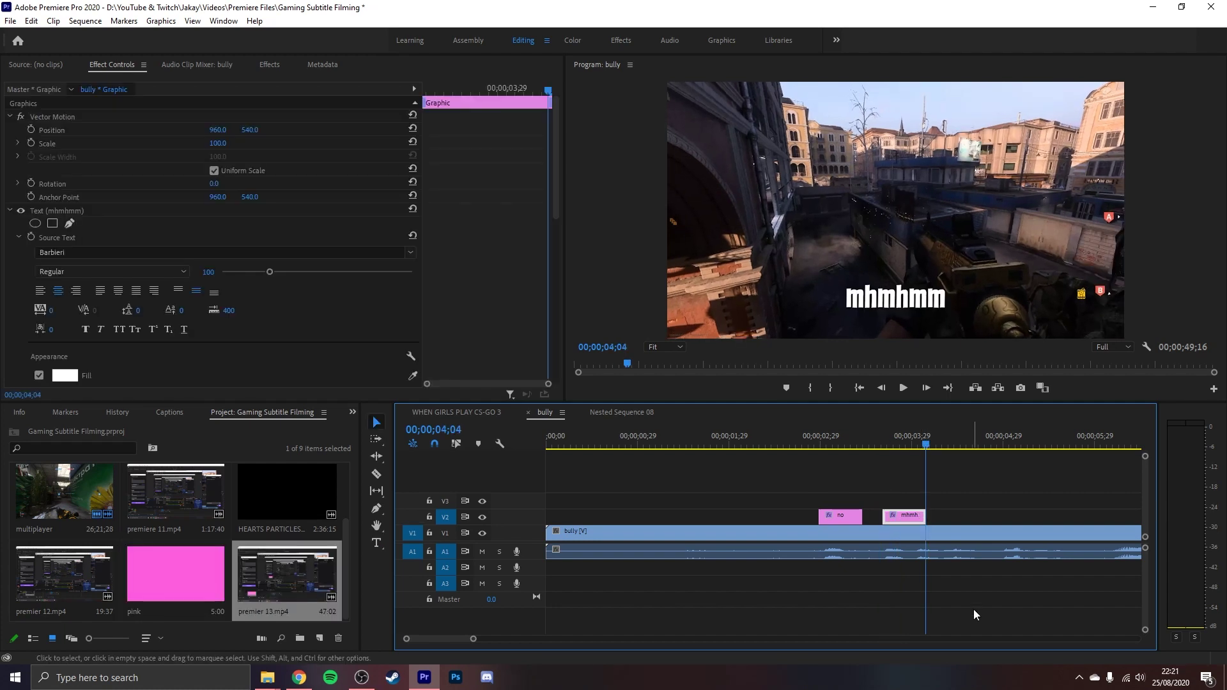
key(Left)
key(Left)
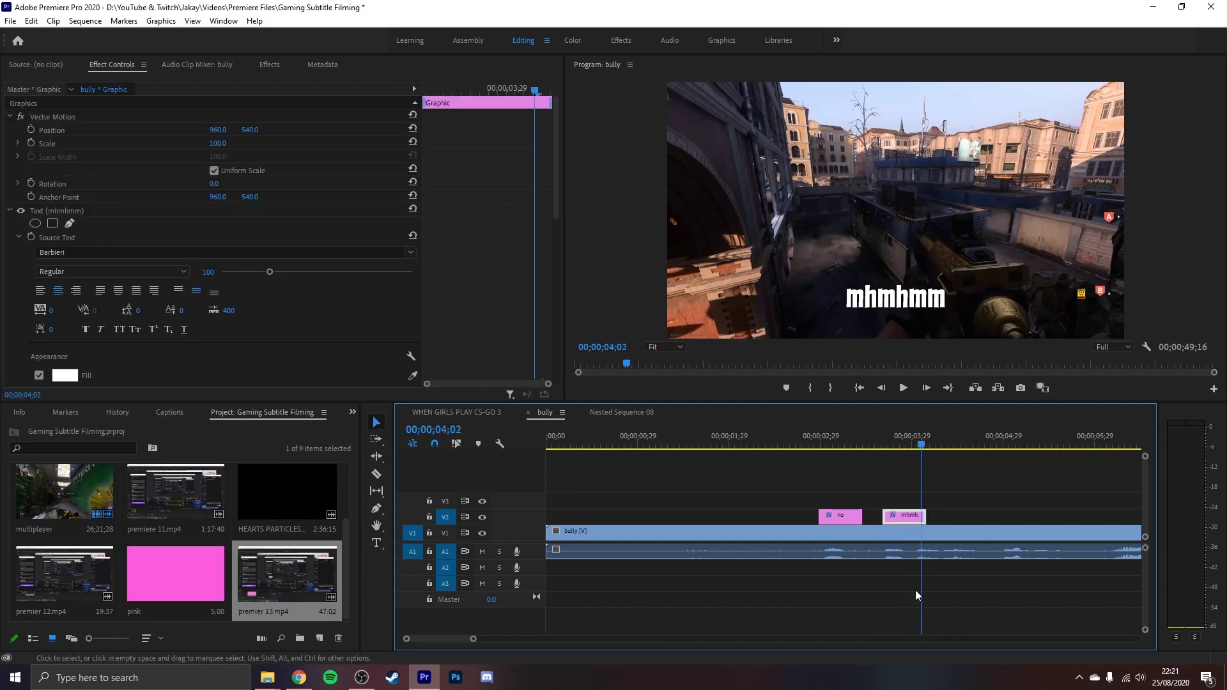
scroll(482, 296, down, 8)
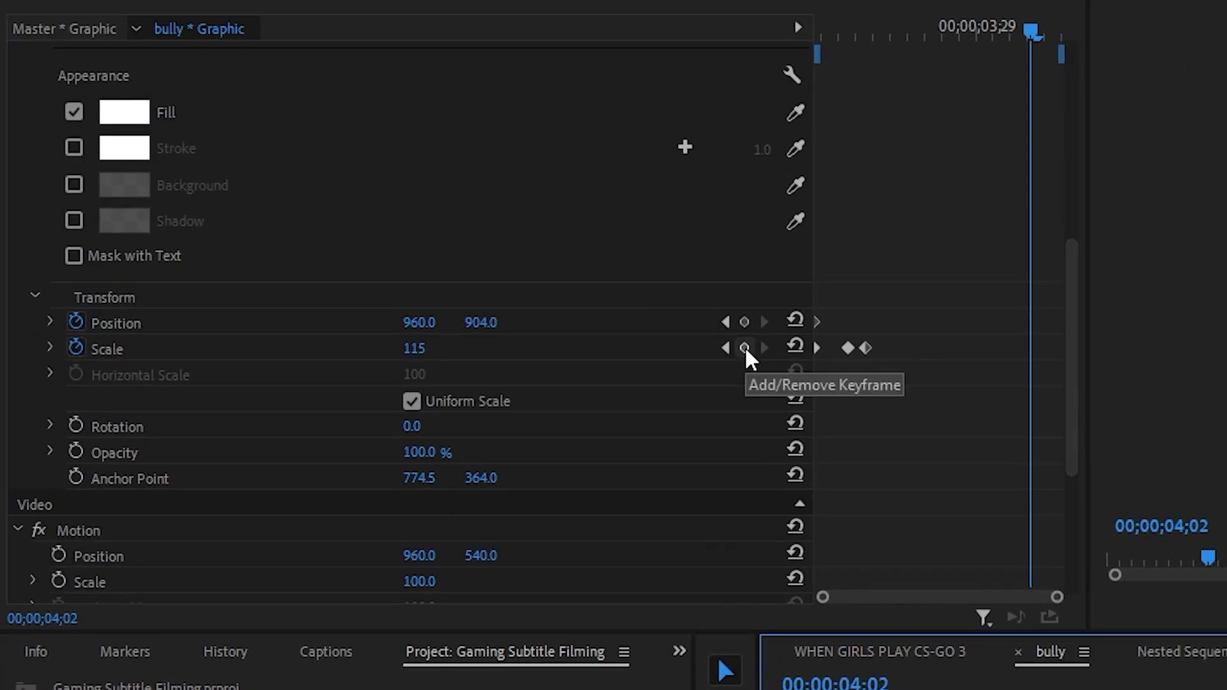
click(745, 346)
key(Right)
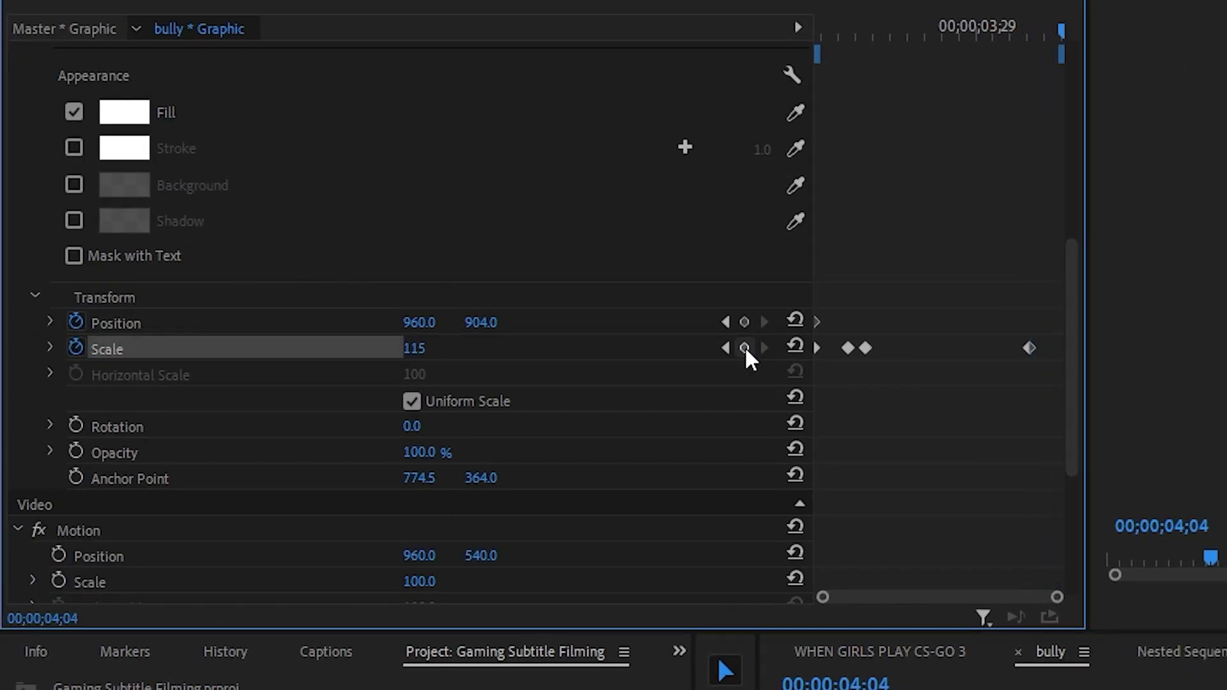
text(5)
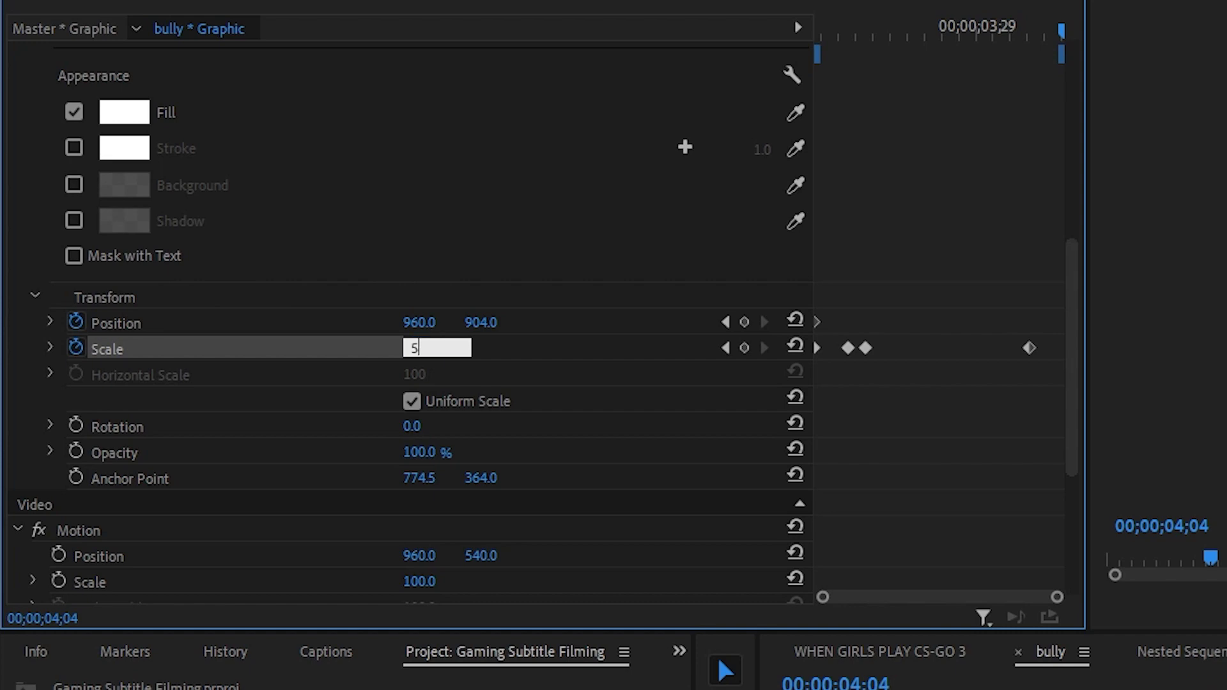
text(0)
key(Return)
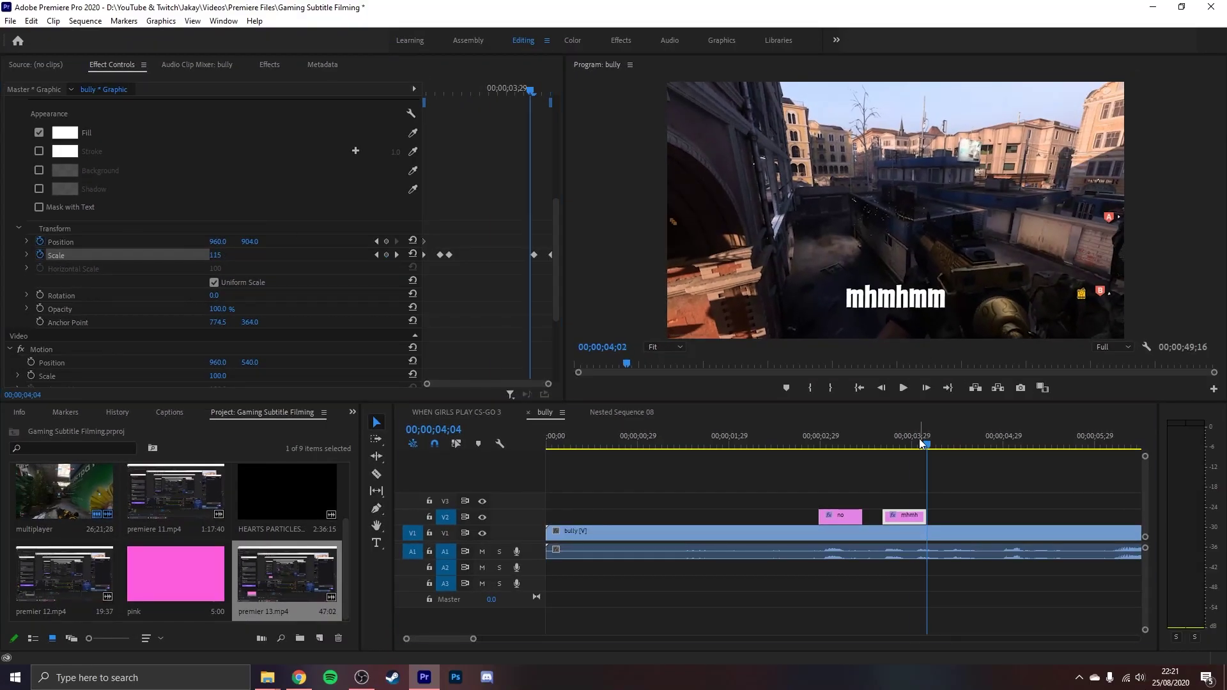
drag(921, 442, 790, 447)
key(space)
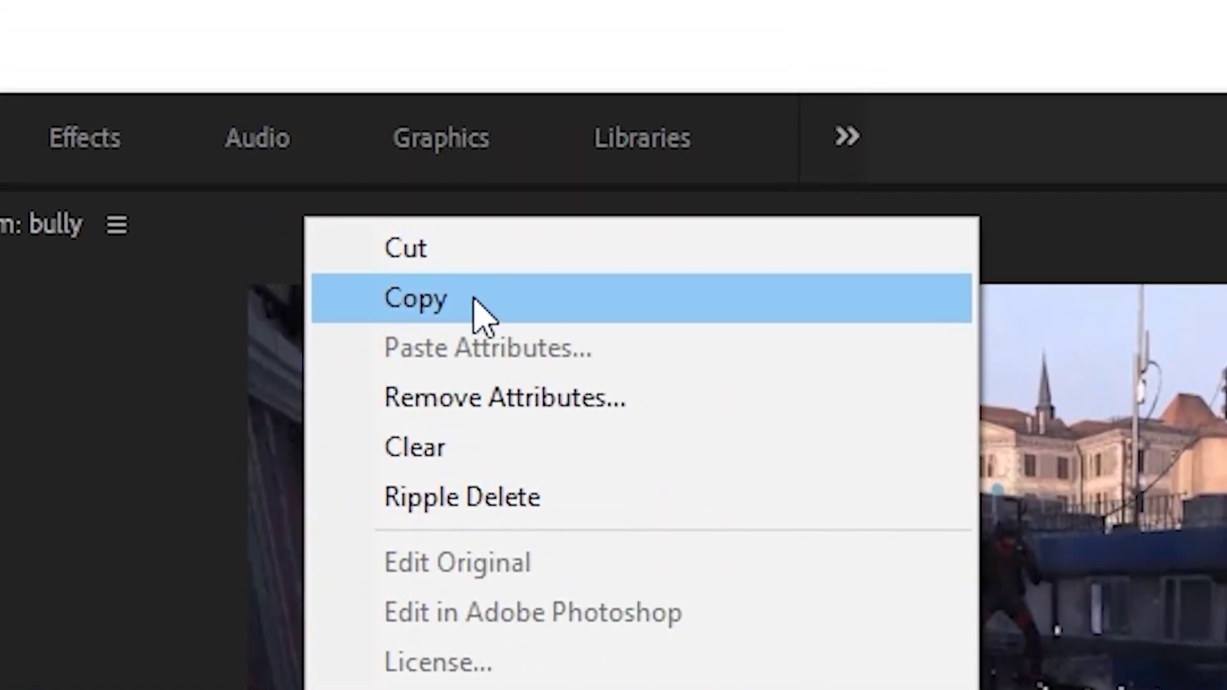
- Copy the subtitle graphic clip from the timeline
click(476, 303)
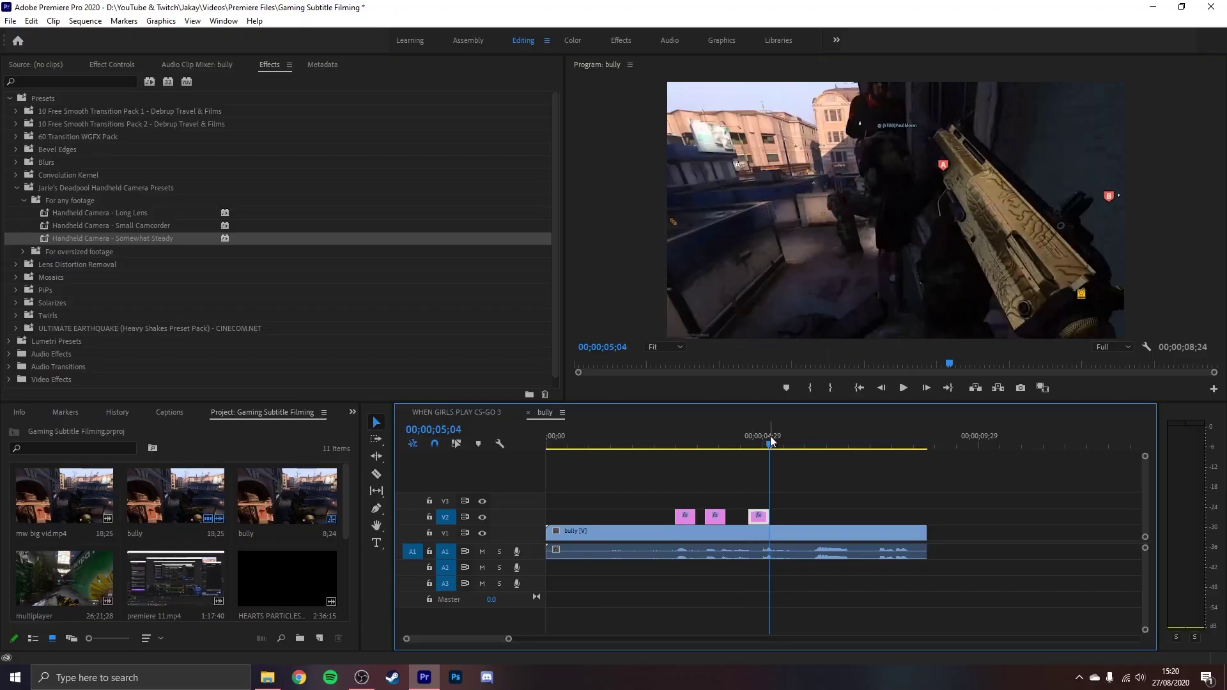
- Return to 03;10, nudge the Scale keyframe timing, and show the 'no' clip's properties
drag(771, 441, 693, 446)
click(688, 508)
scroll(491, 278, down, 10)
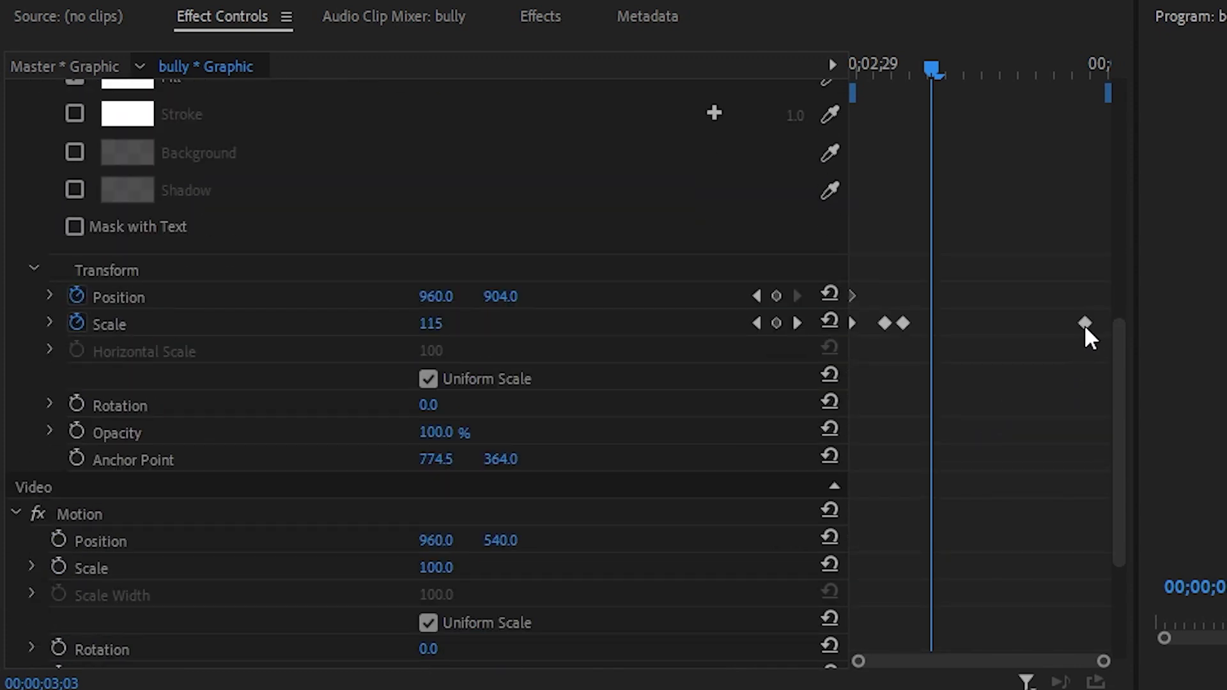
mouse_move(1085, 328)
mouse_down()
mouse_move(1010, 340)
mouse_move(1109, 337)
mouse_move(1090, 339)
mouse_up()
click(1113, 536)
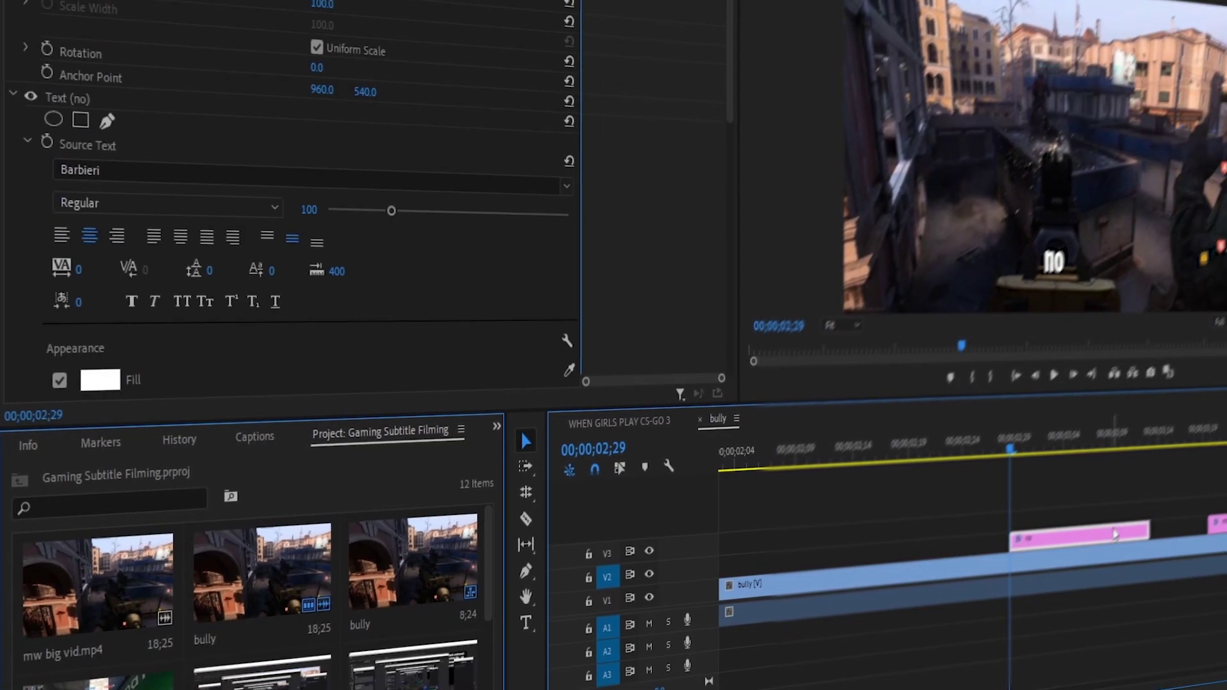
scroll(661, 253, down, 10)
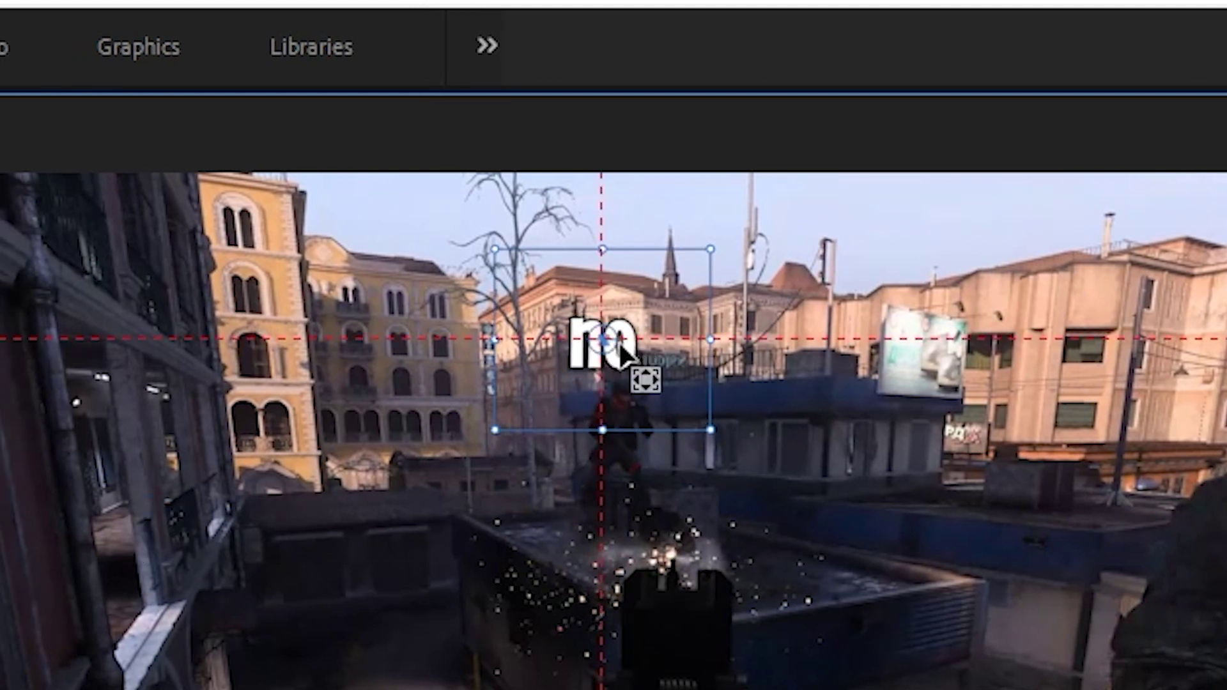
- Drag the 'no' text up and right to sit above the enemy player
drag(619, 343, 657, 335)
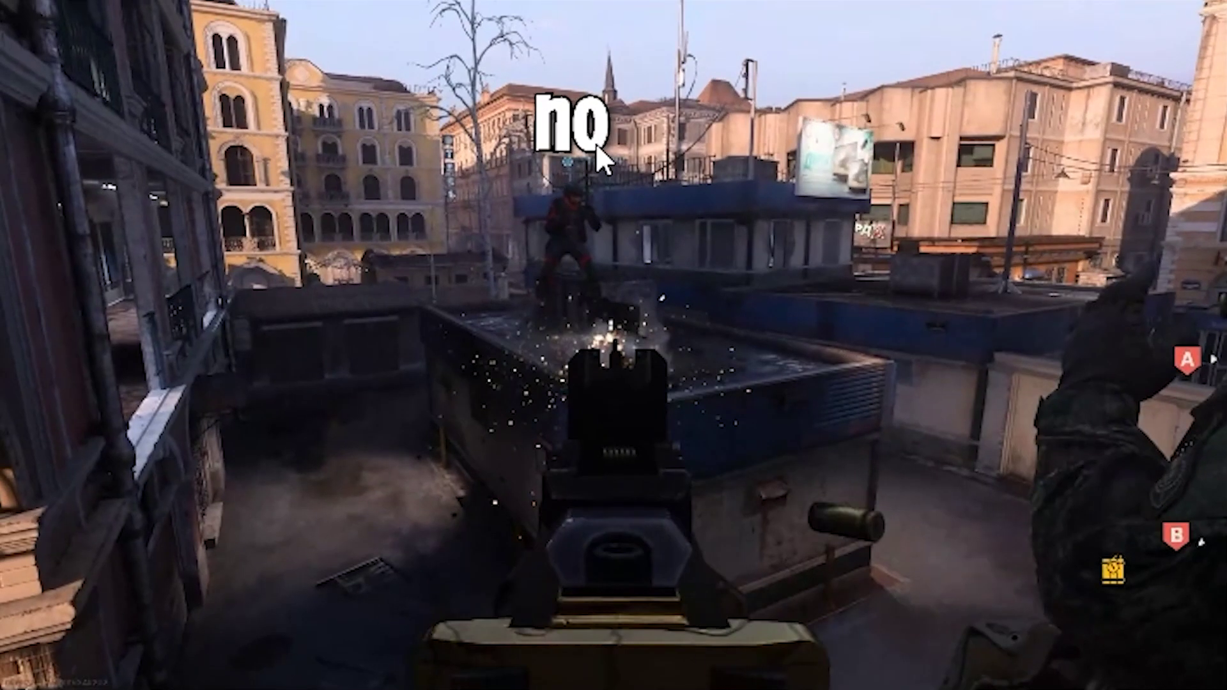
click(892, 137)
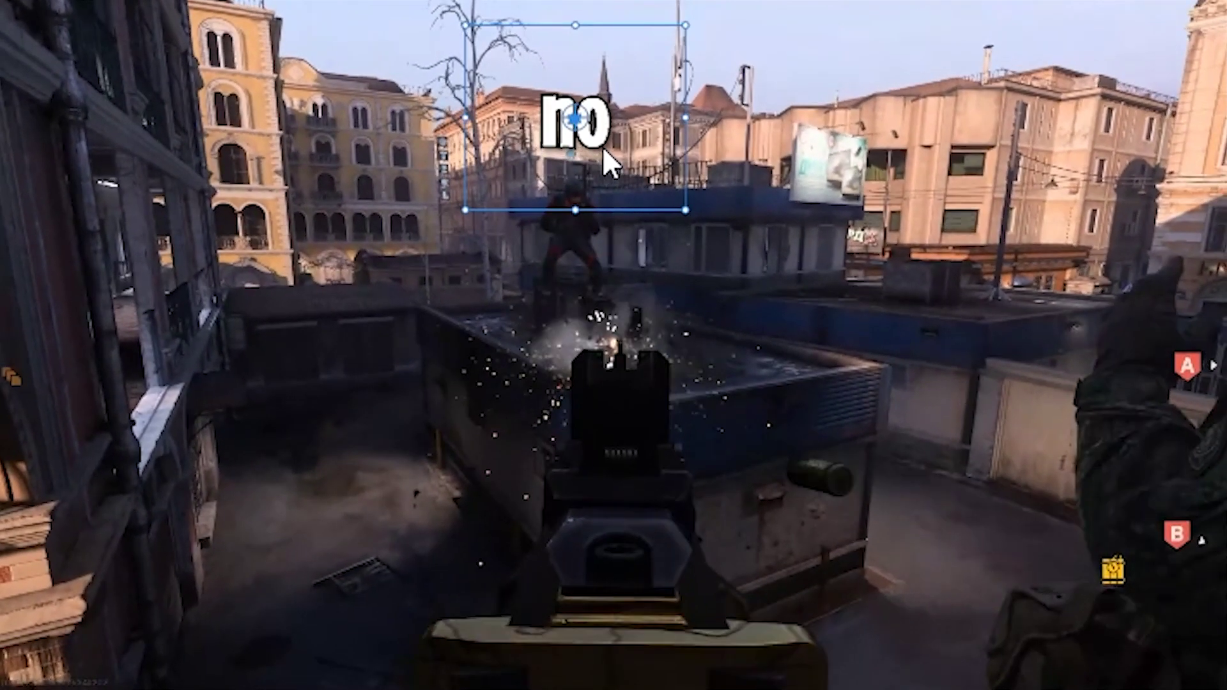
drag(603, 147, 696, 156)
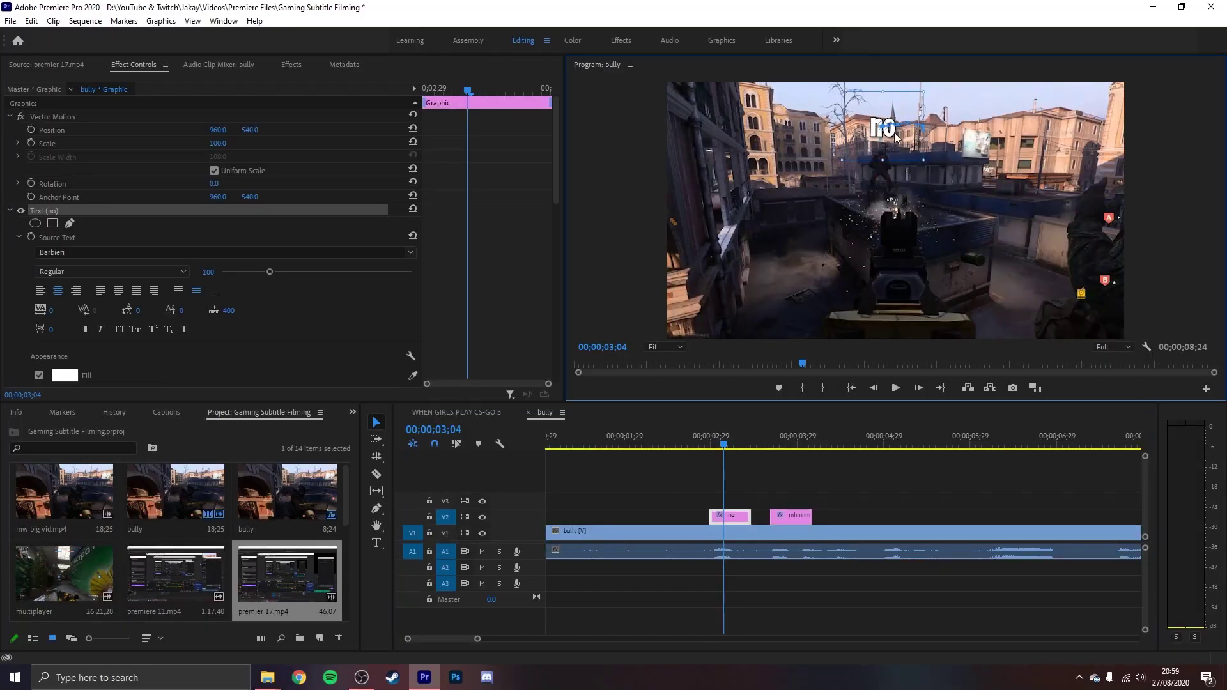
- Set font size 118 and Scale 125 at 03;10, then select the 03;12 Scale keyframe
drag(269, 271, 287, 292)
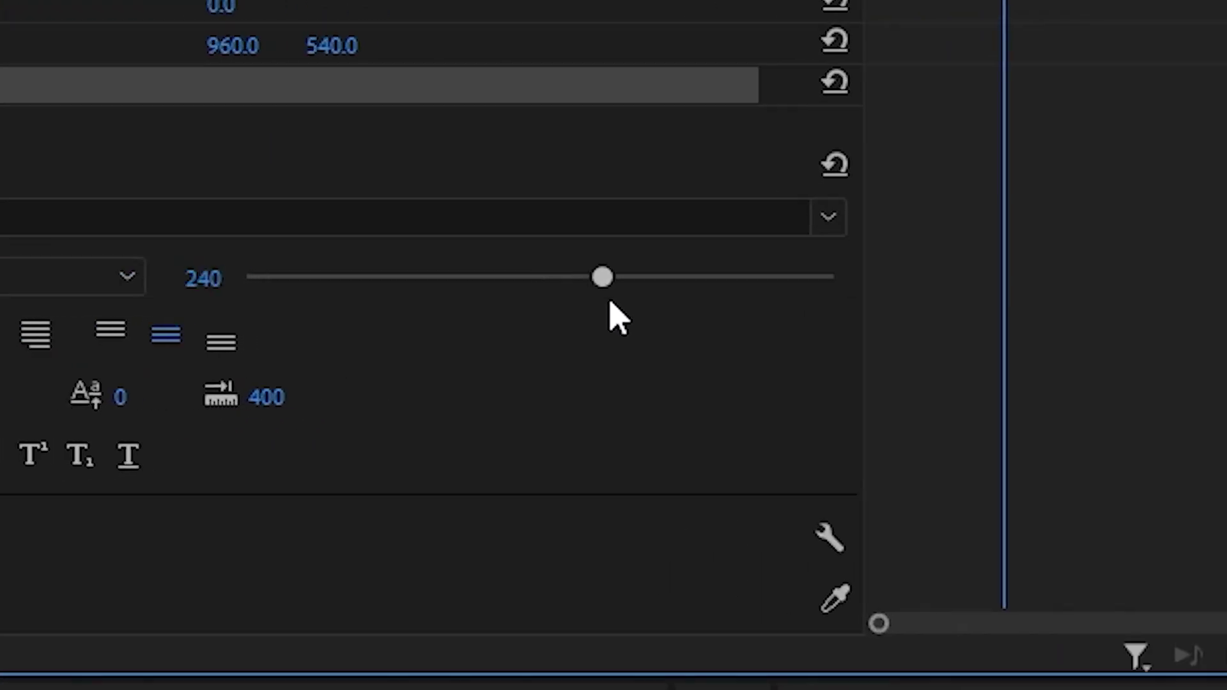
drag(570, 337, 537, 335)
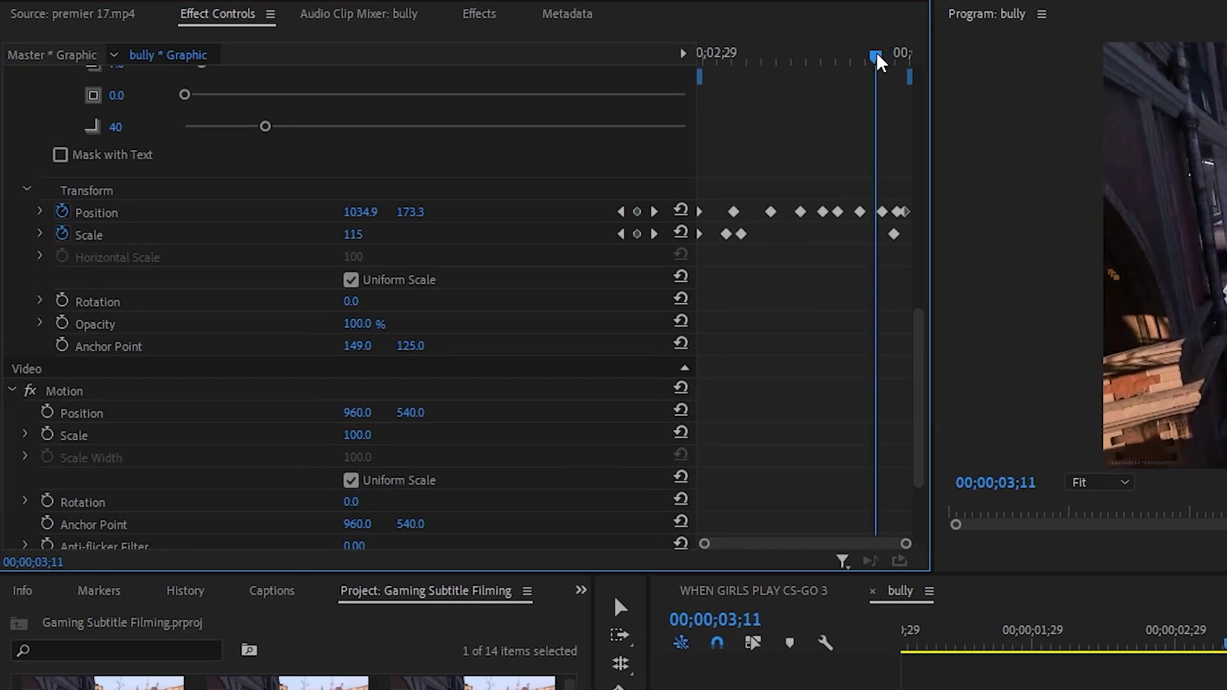
drag(877, 55, 871, 56)
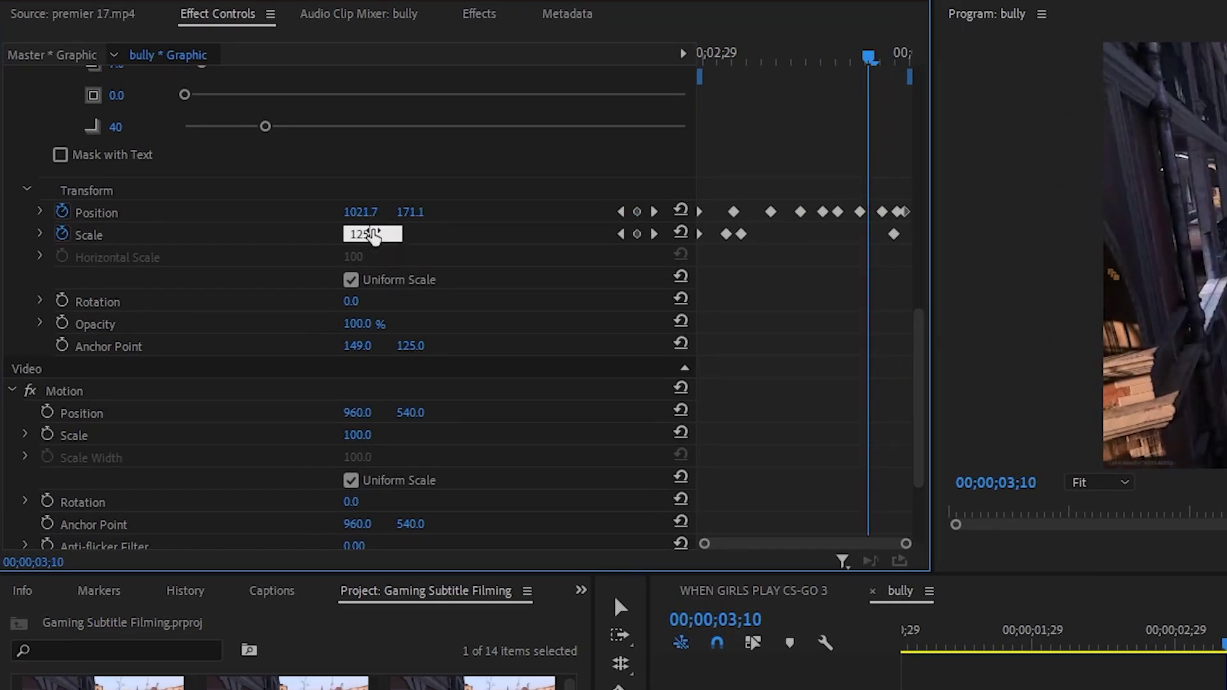
key(Return)
key(Right)
key(Right)
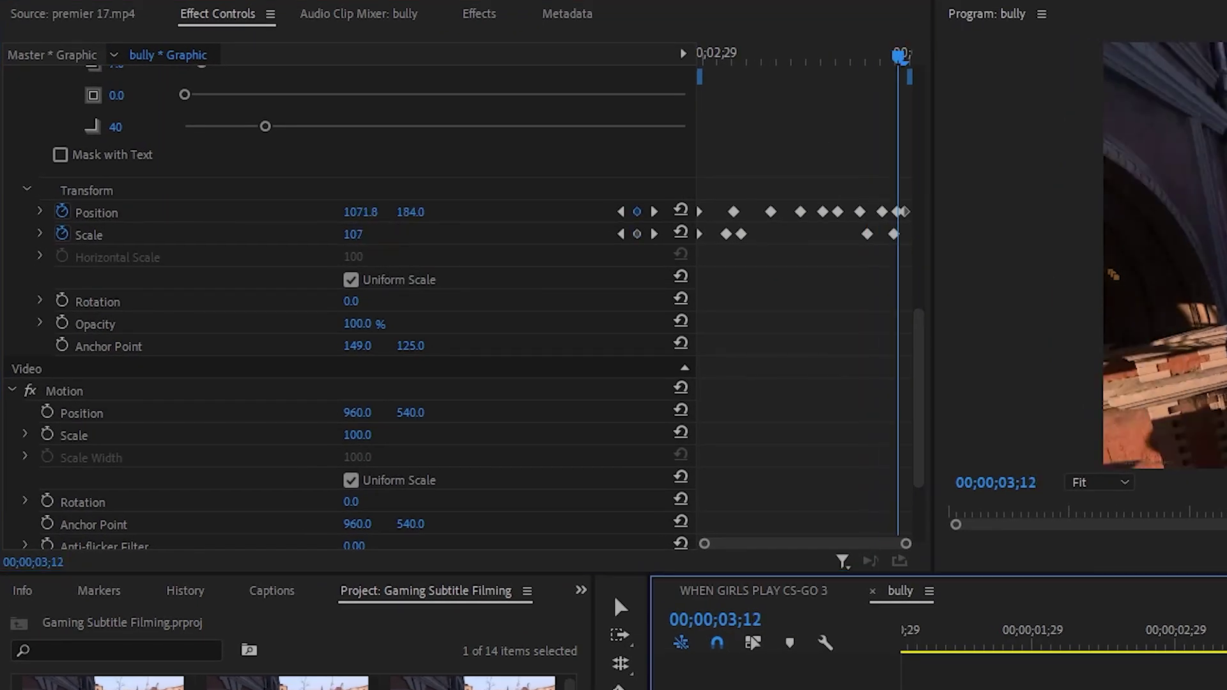
click(895, 235)
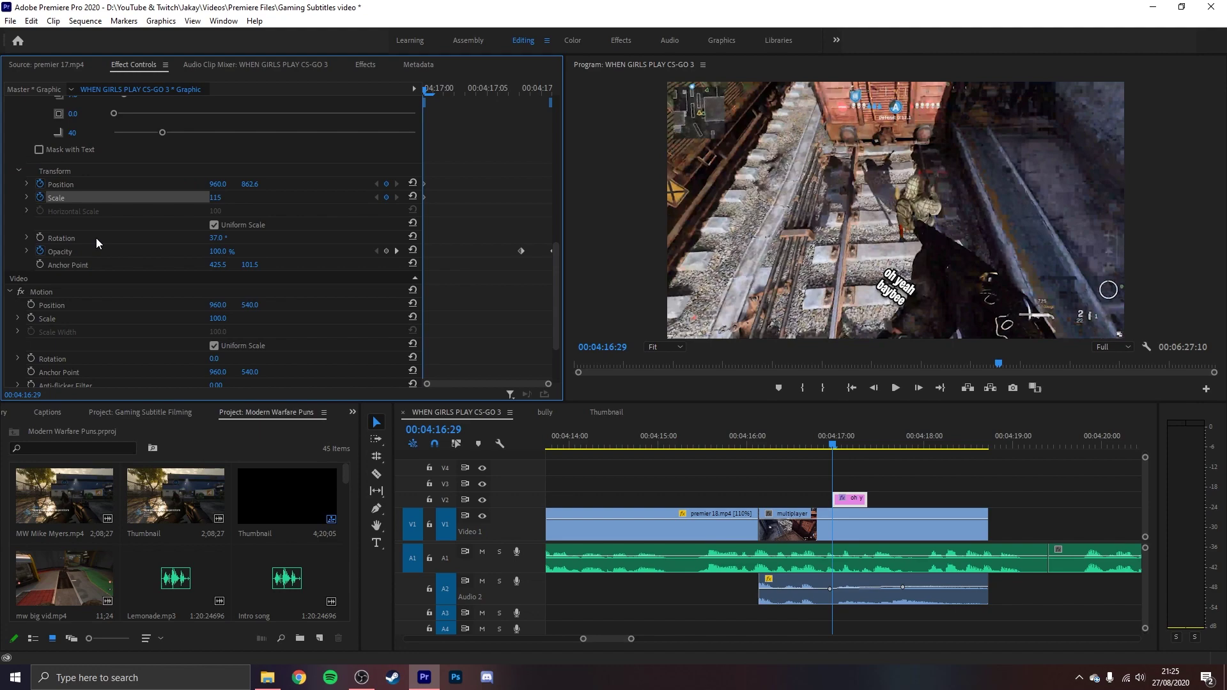
- Select the rotated subtitle clip and play back that subtitle section
drag(842, 446, 864, 457)
click(854, 498)
key(space)
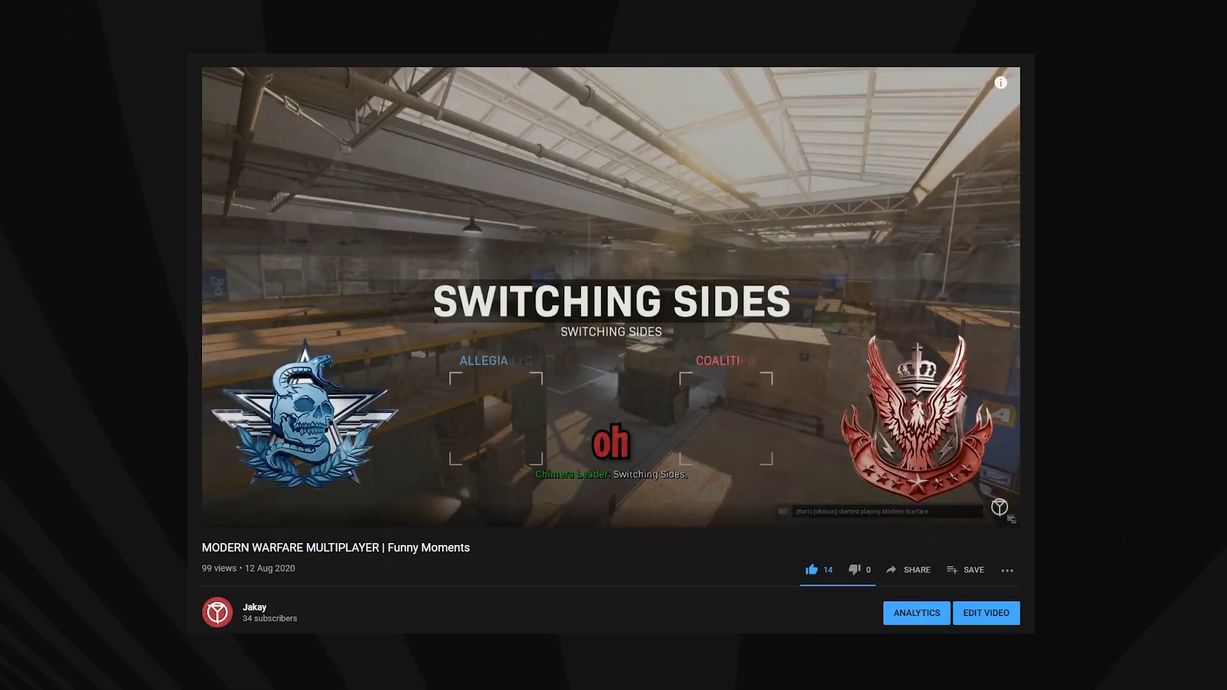
- Scroll to the Deadpool handheld camera presets and bring up the Effects panel's Presets folder
scroll(592, 254, down, 8)
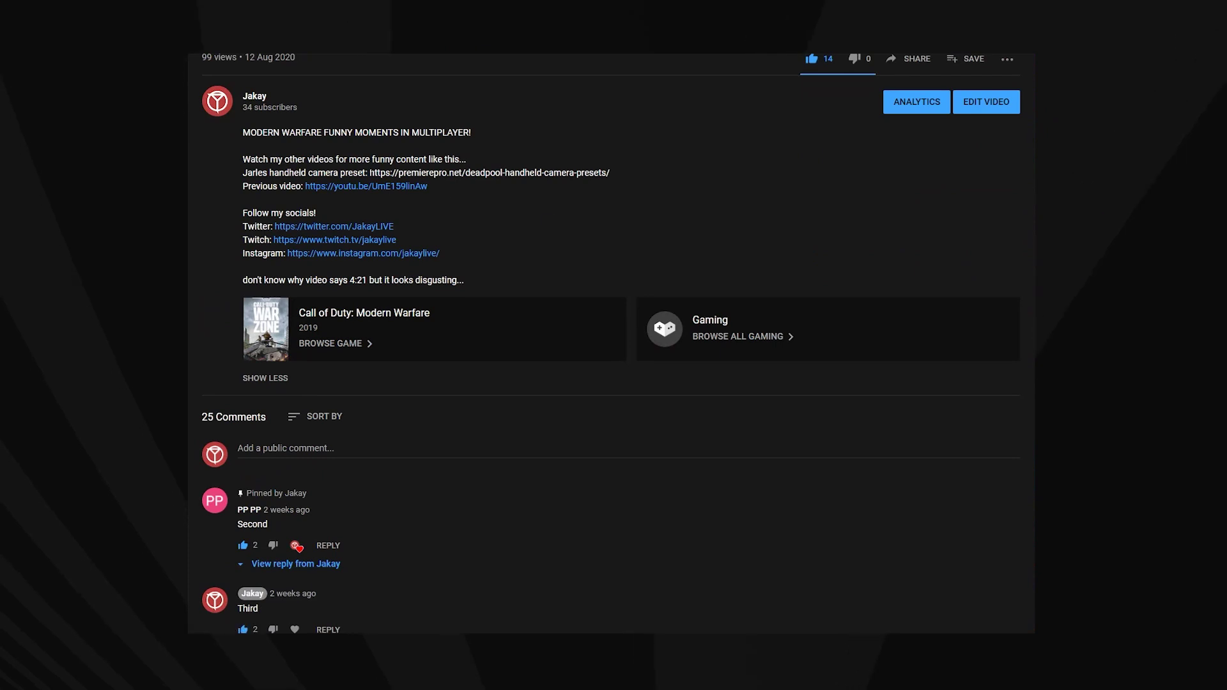
drag(369, 173, 614, 180)
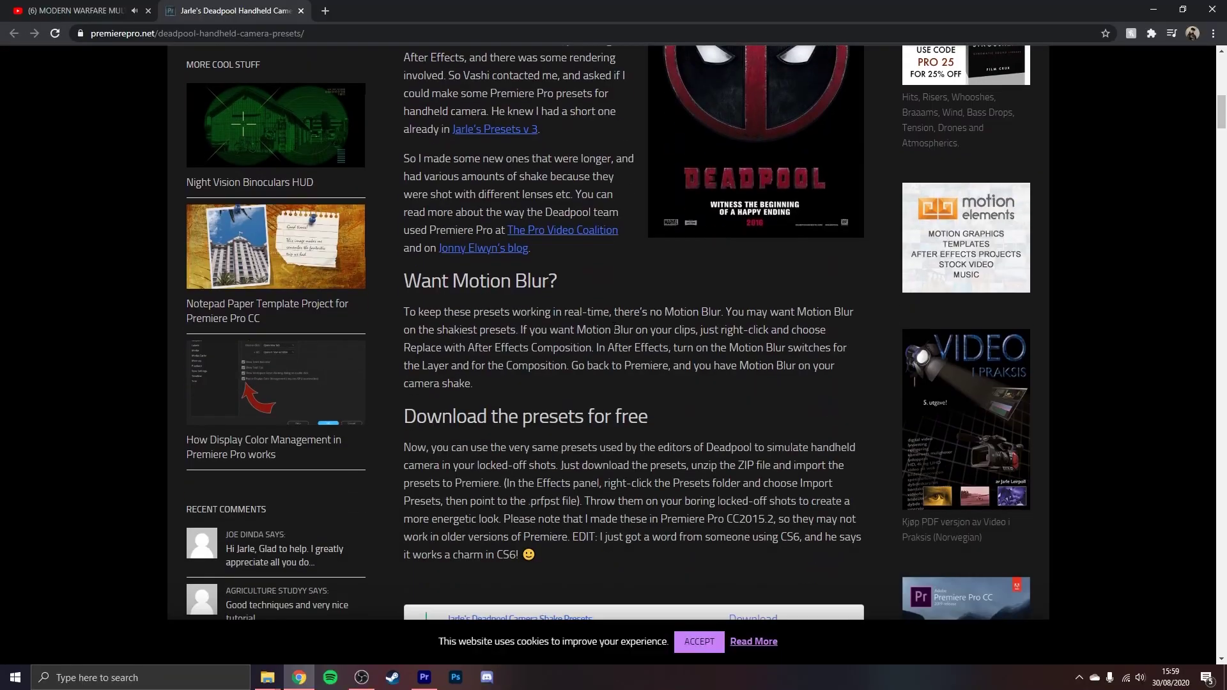
scroll(623, 325, down, 6)
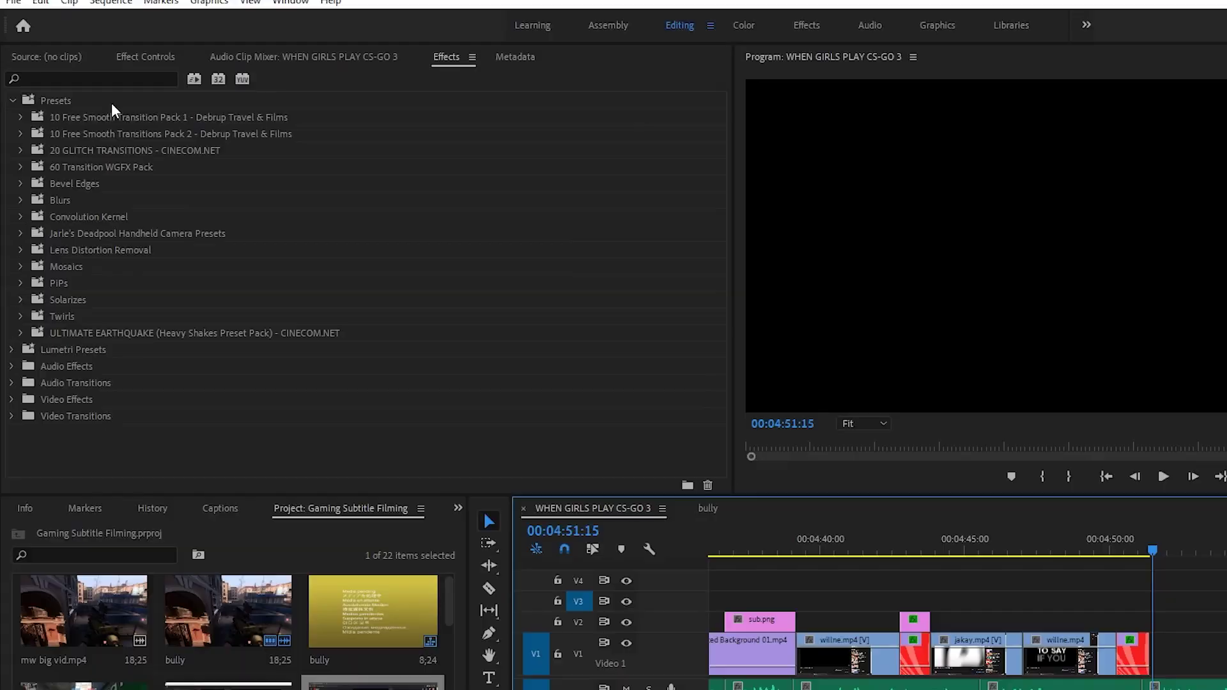
- Import Jarle's Deadpool Camera Shake Presets file into the Presets folder
right_click(219, 112)
click(335, 218)
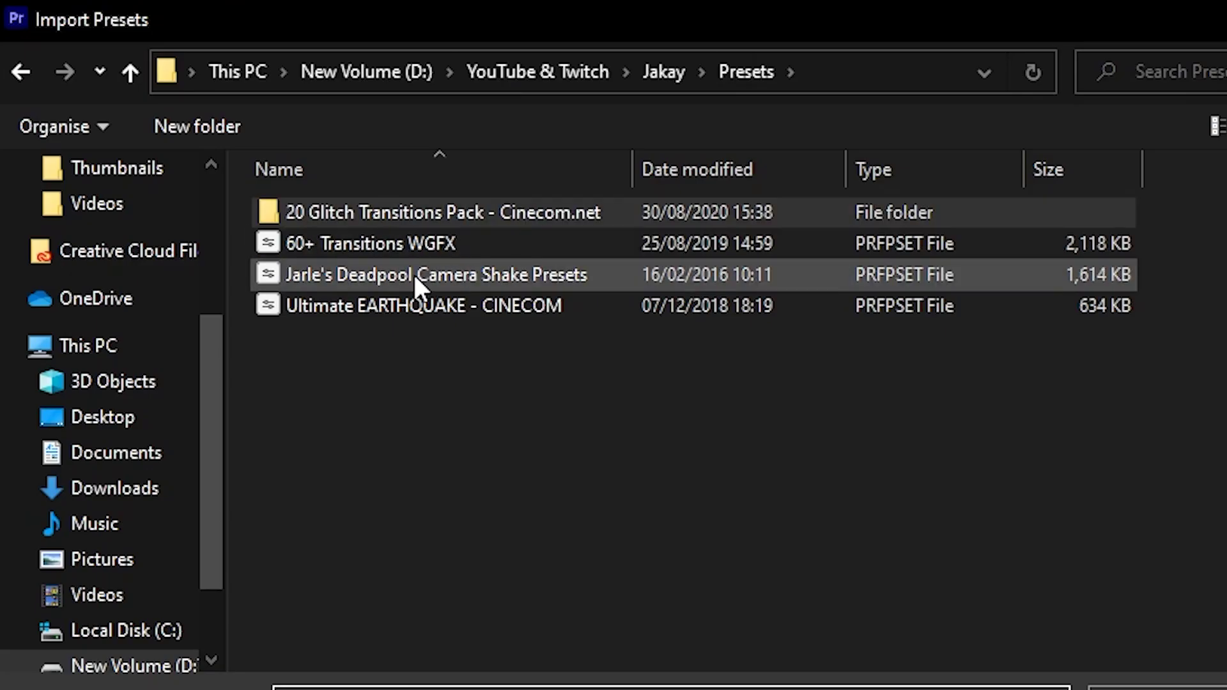
click(446, 272)
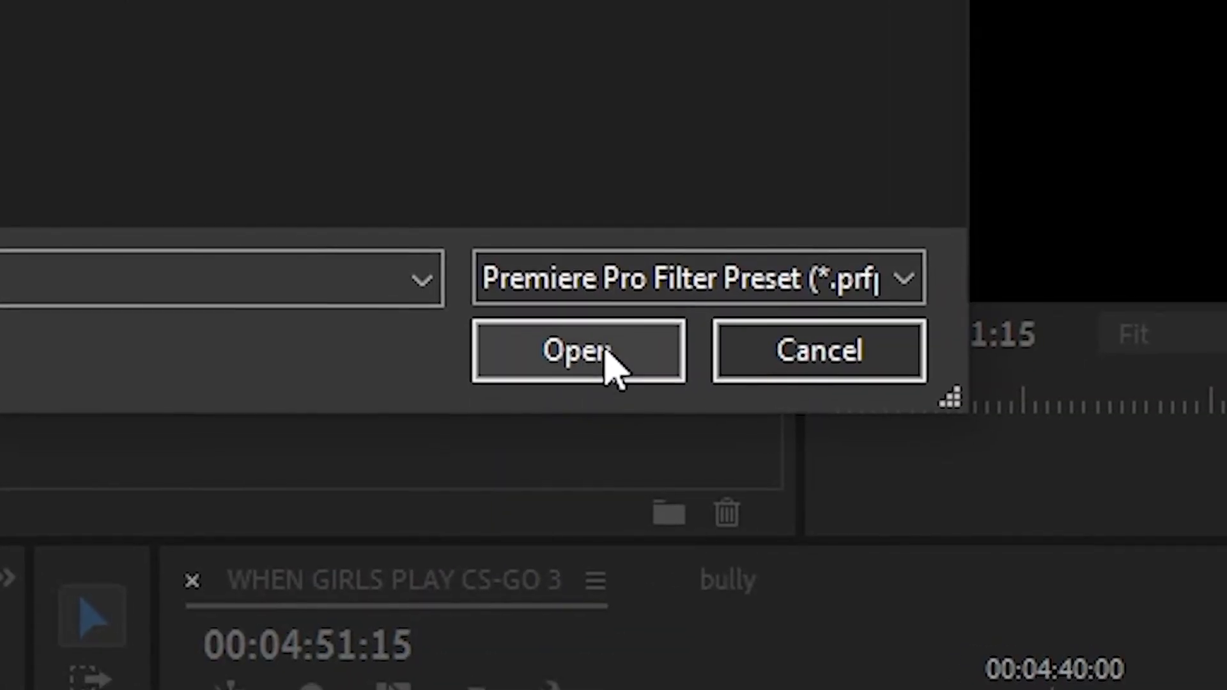
click(1147, 689)
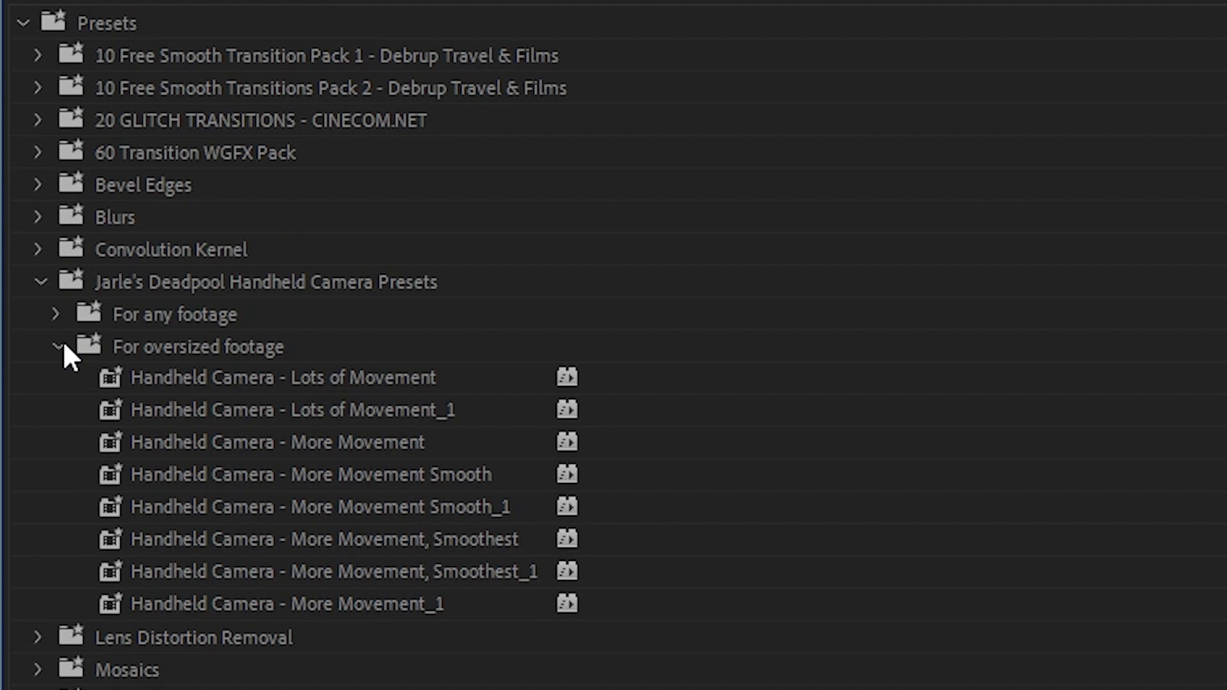
- Expand the oversized-footage Handheld Camera presets and drag one onto a clip
click(24, 226)
click(23, 214)
click(23, 213)
click(56, 346)
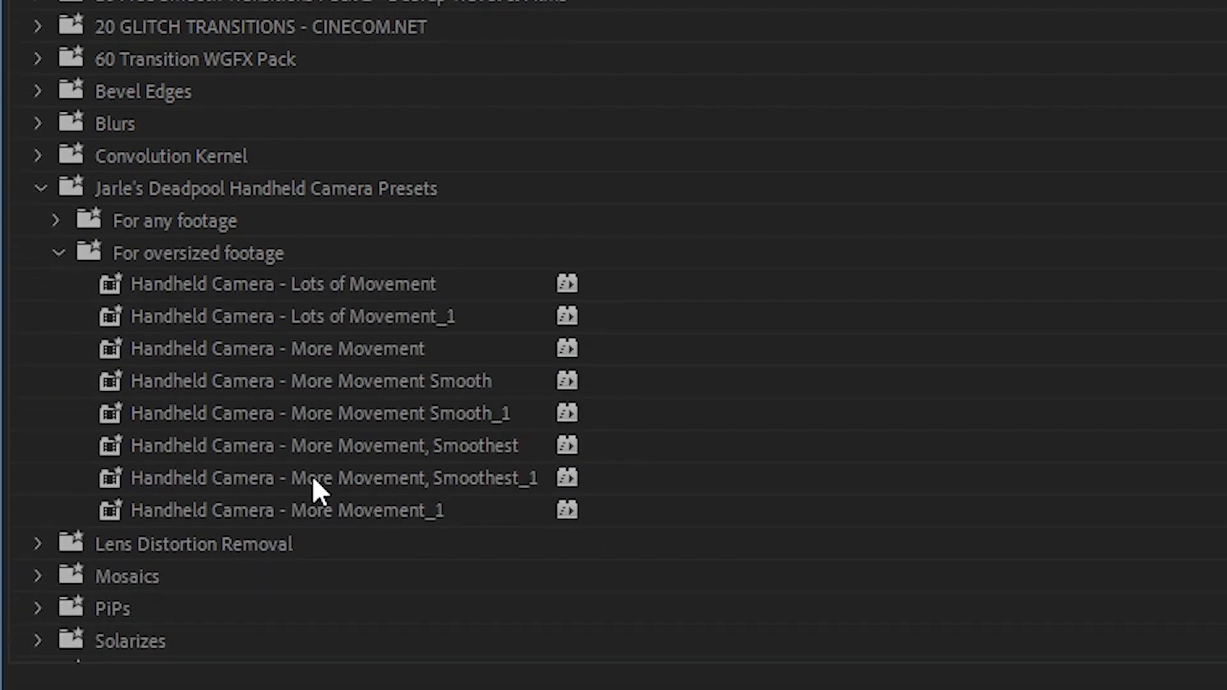
drag(315, 580, 377, 530)
drag(343, 391, 320, 438)
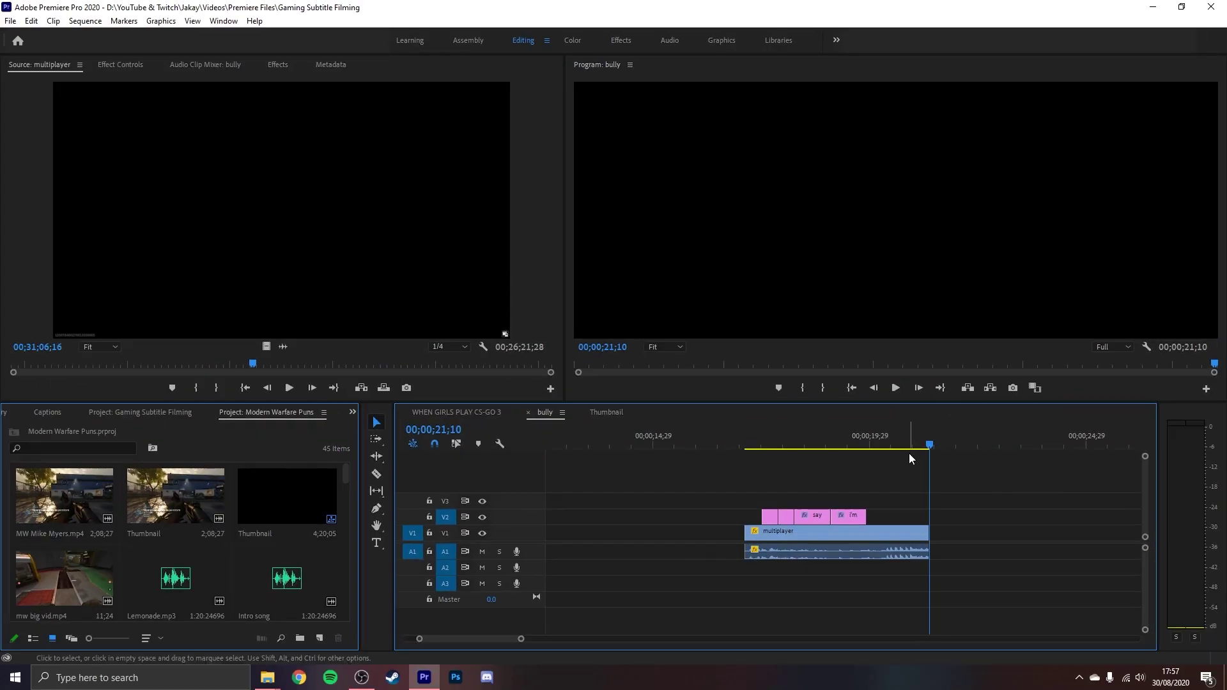
drag(908, 451, 834, 447)
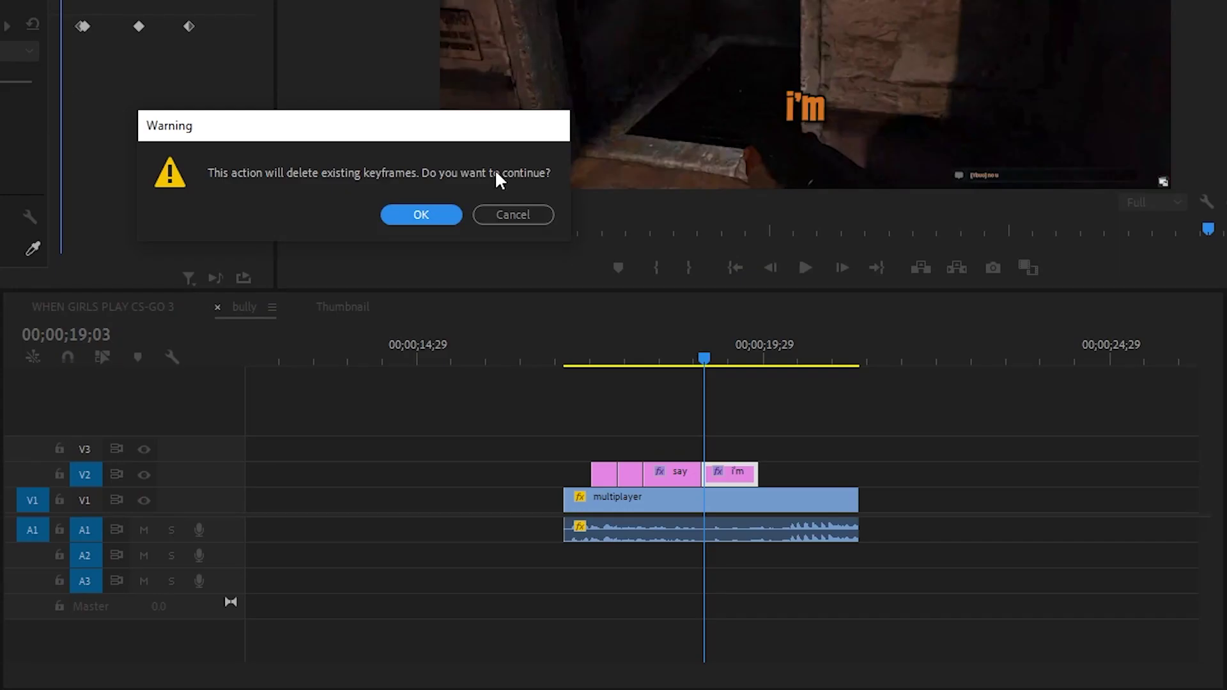
- Confirm deleting the old keyframes and find the frame where the 'i'm' text should change
click(648, 354)
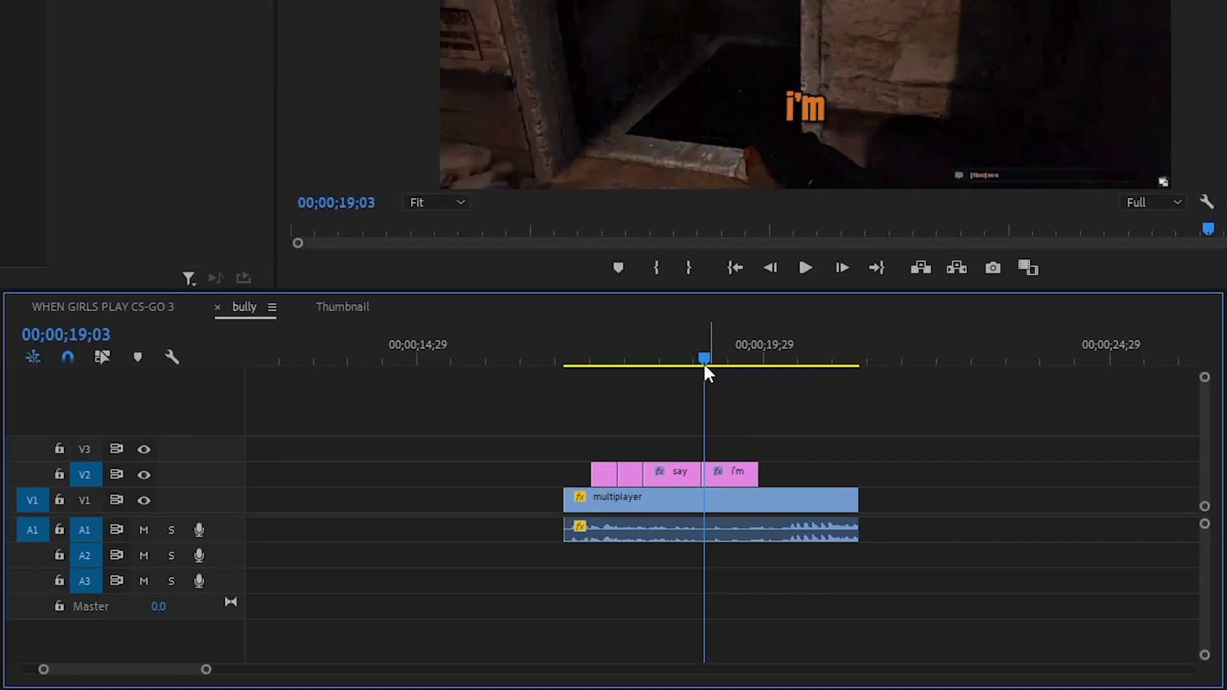
drag(706, 372, 675, 355)
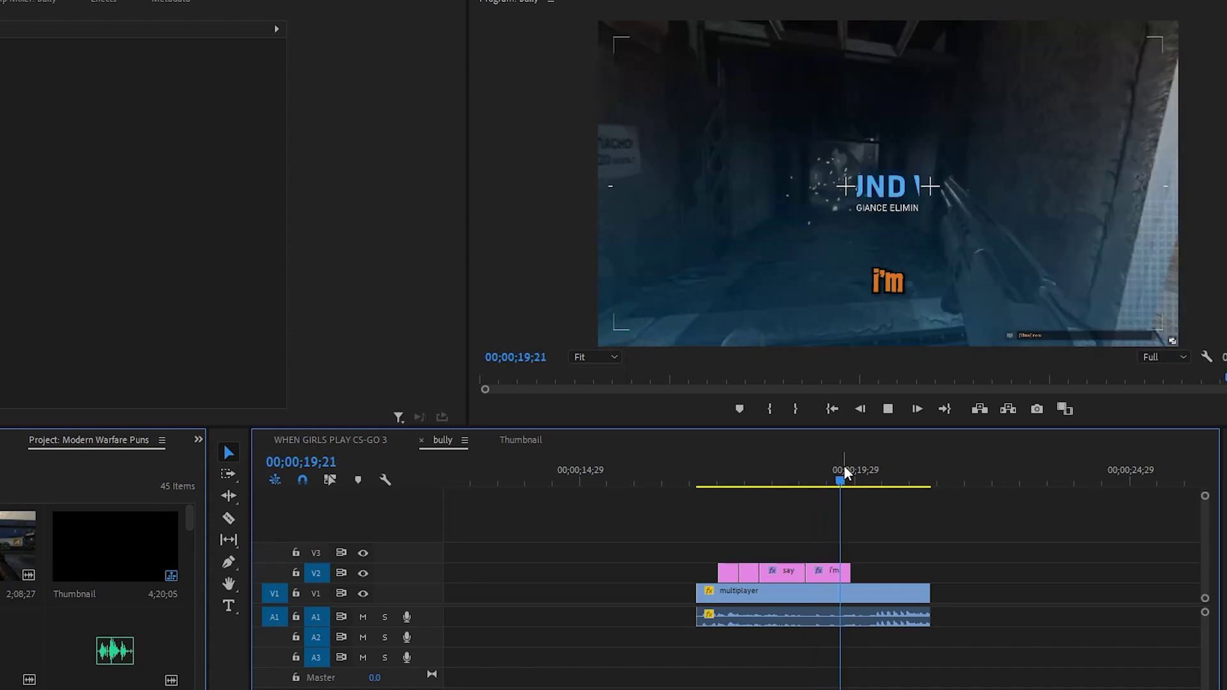
drag(844, 473, 815, 489)
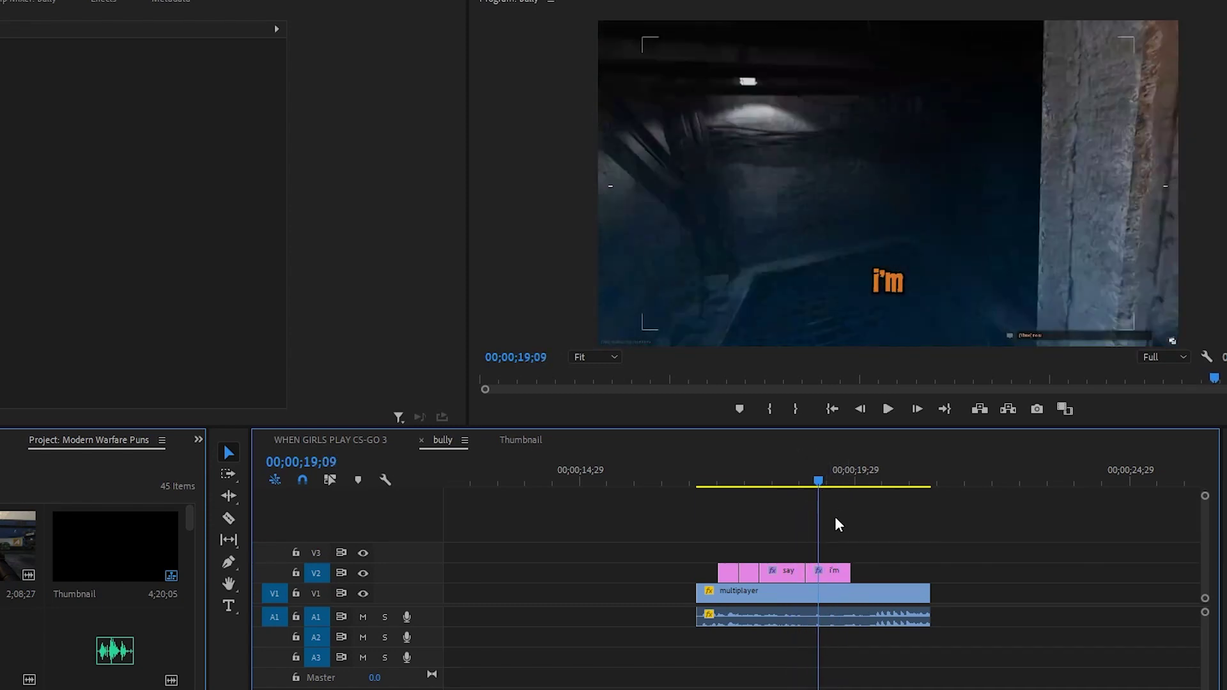
- Keyframe the 'i'm' clip's Source Text so it reads 'i'm 6', then advance to 19;15
click(832, 571)
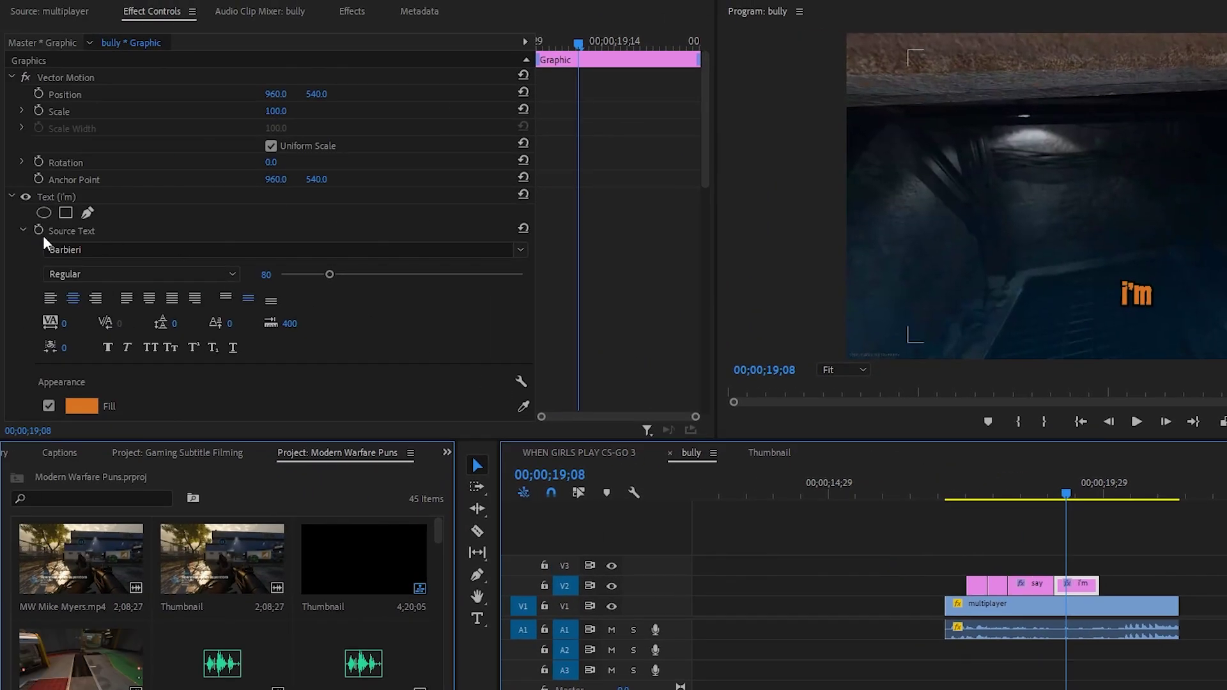
click(36, 231)
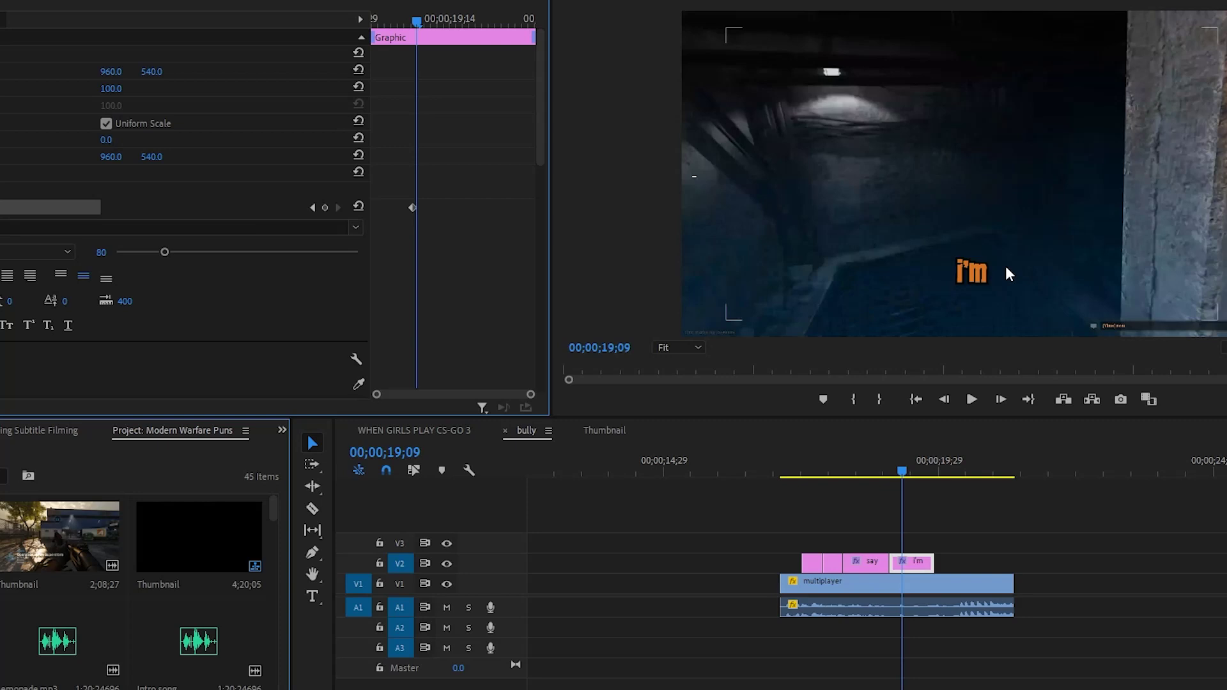
double_click(1007, 268)
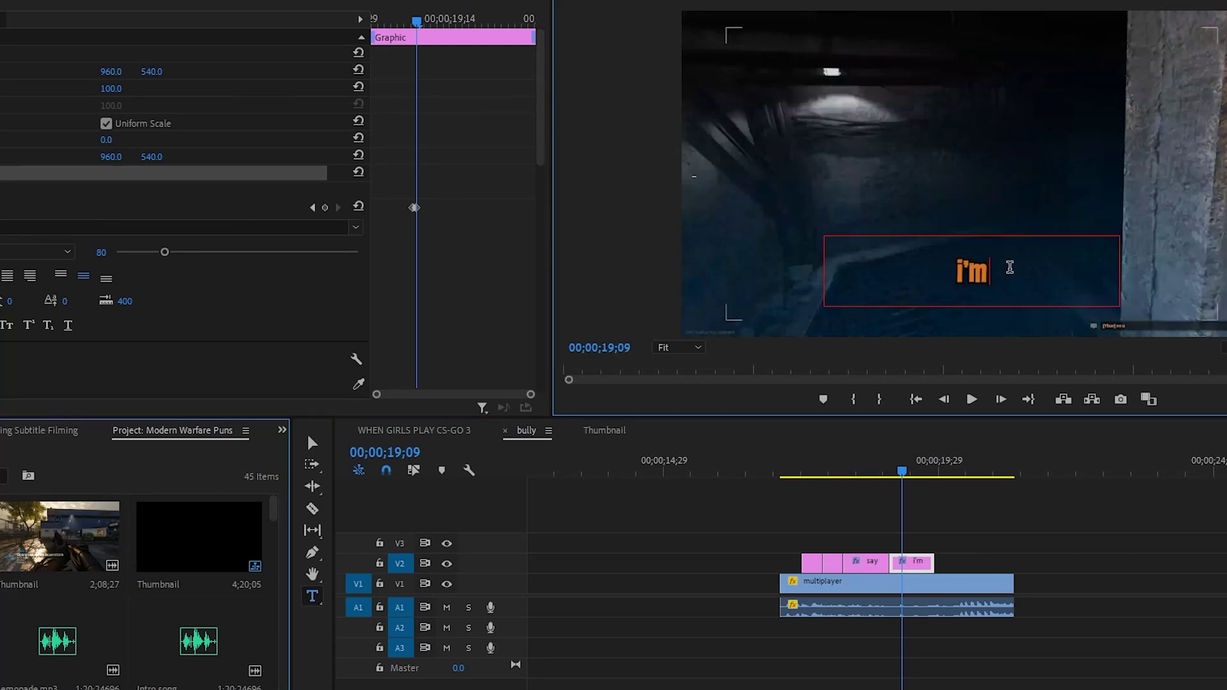
text(6)
click(968, 497)
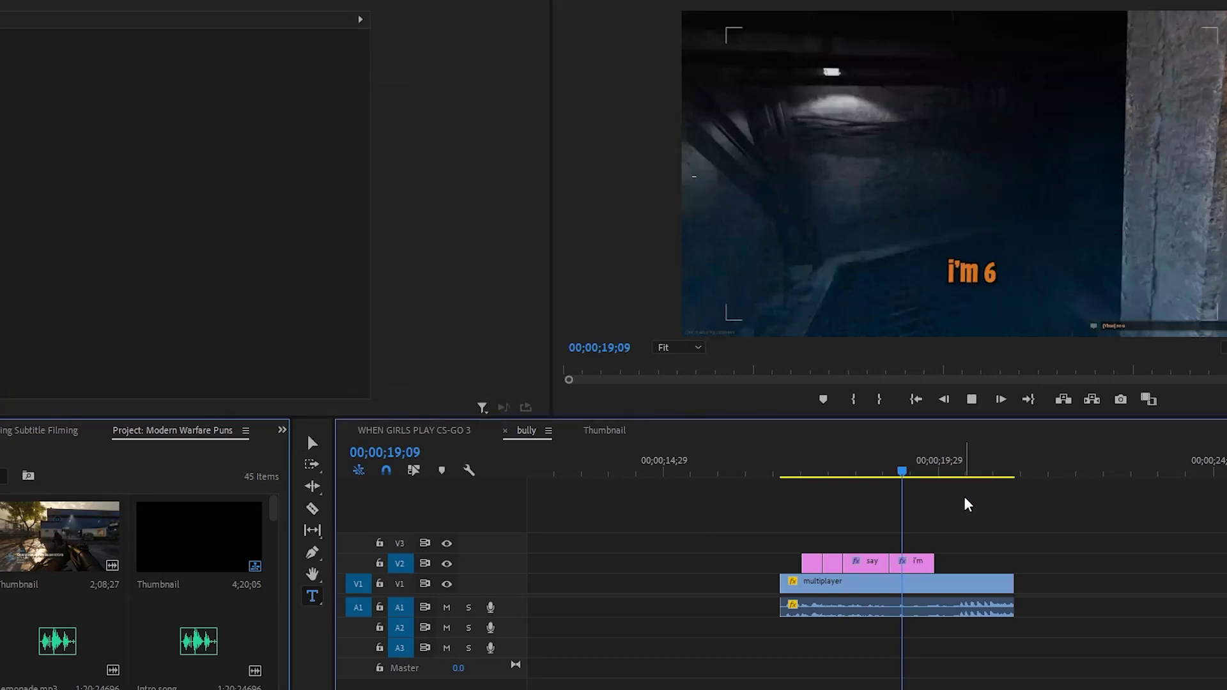
key(space)
key(space)
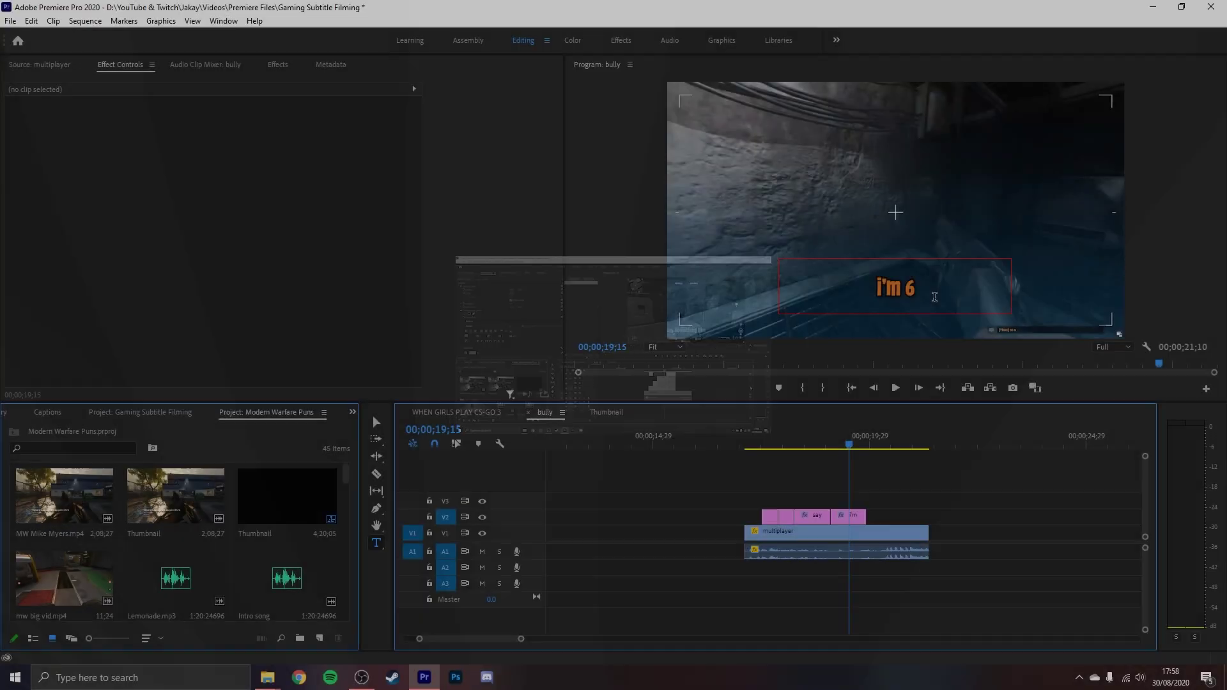
- Append '3 to the subtitle so it reads 'i'm 6'3' at 19;15
text('3)
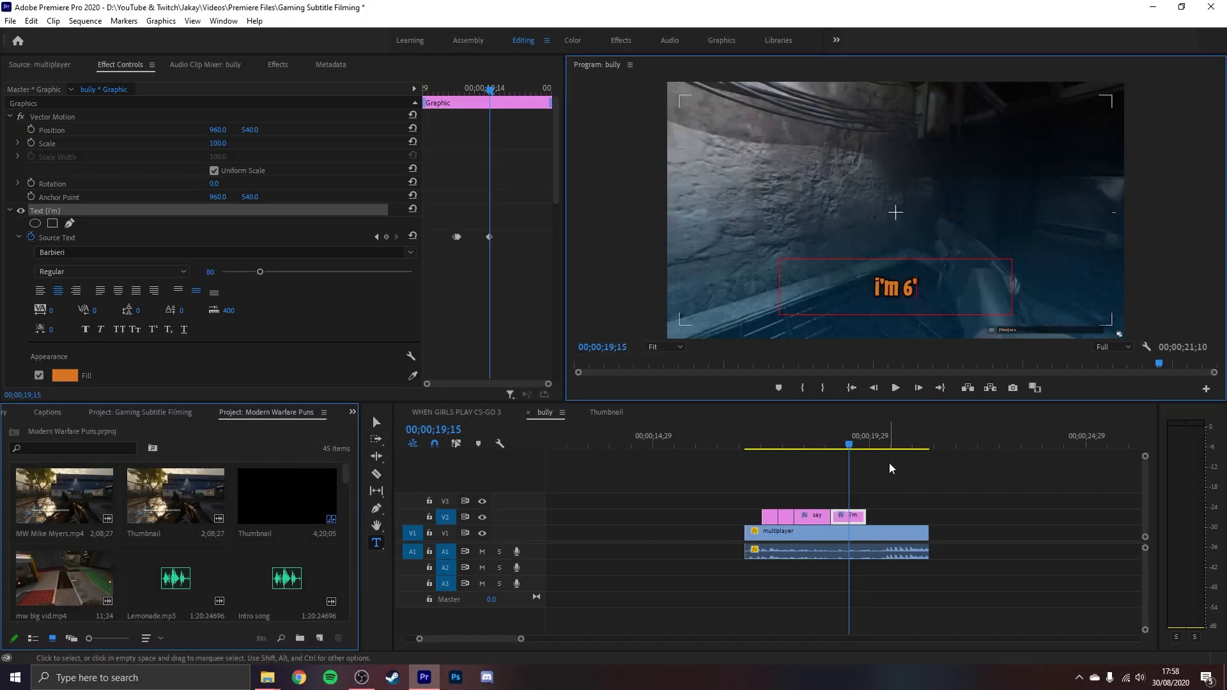